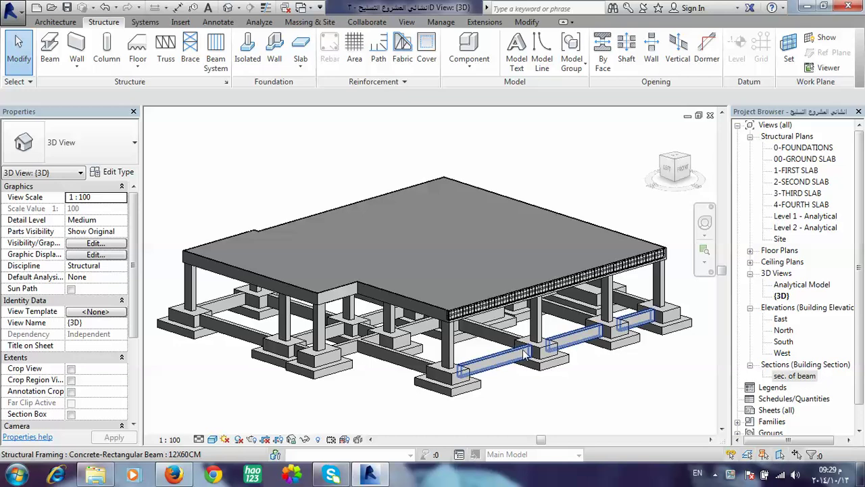
Orbit, pan and zoom the 3D view to inspect the slab, beams and columns
scroll(487, 298, up, 2)
scroll(487, 291, up, 2)
shift+middle_drag(487, 292, 554, 284)
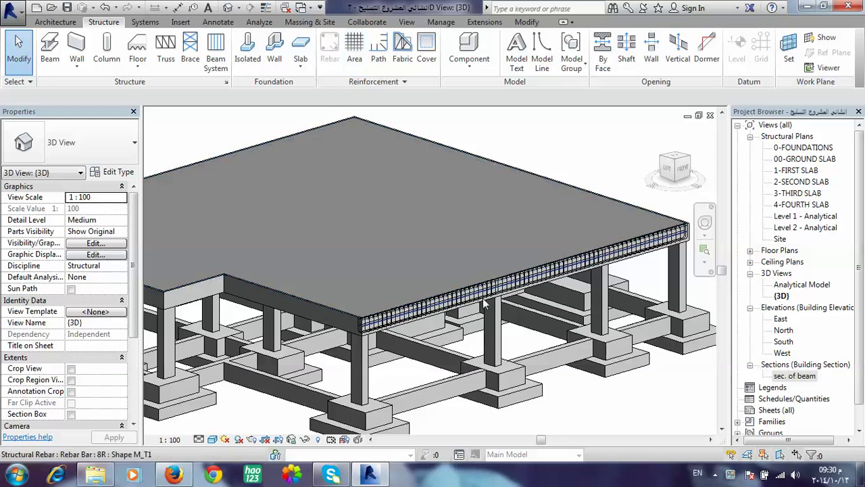
scroll(486, 311, down, 2)
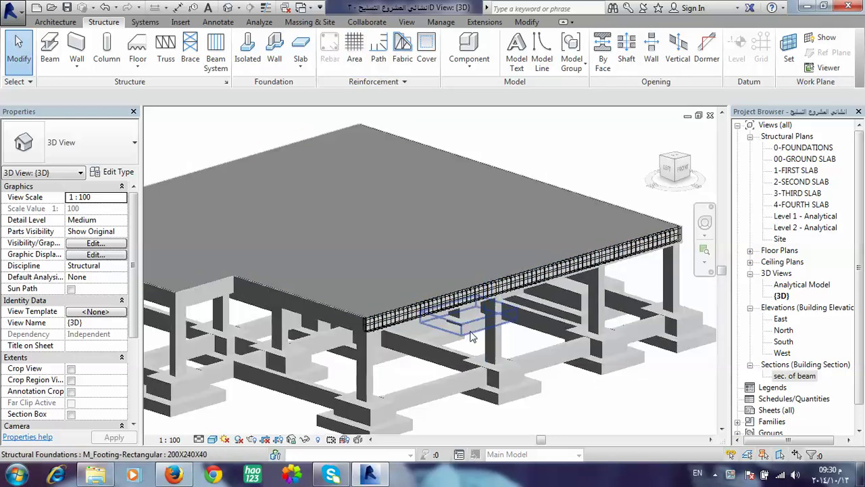
middle_drag(460, 351, 502, 341)
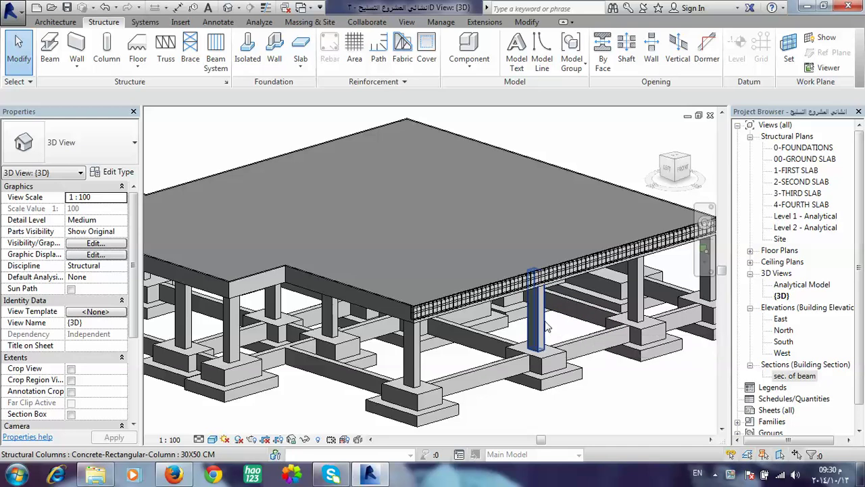
scroll(538, 327, down, 2)
scroll(487, 304, up, 2)
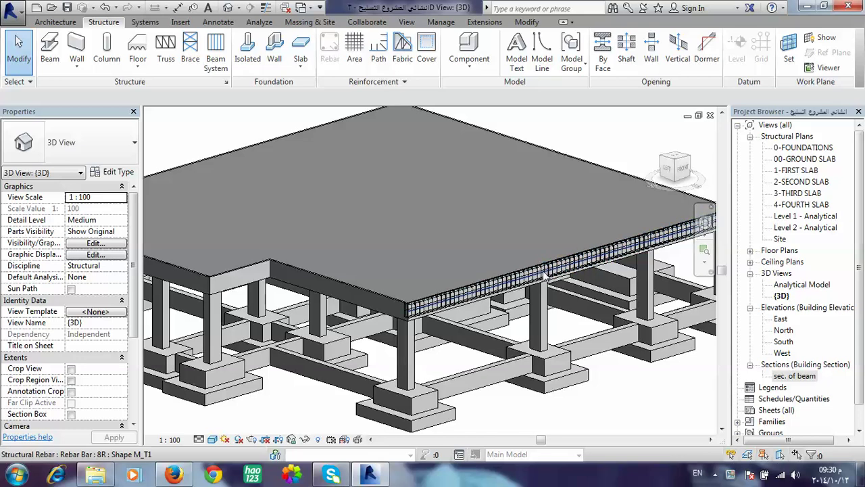
View the section marker in the 00-GROUND SLAB plan, then return to the zoomed-out 3D view
double_click(801, 159)
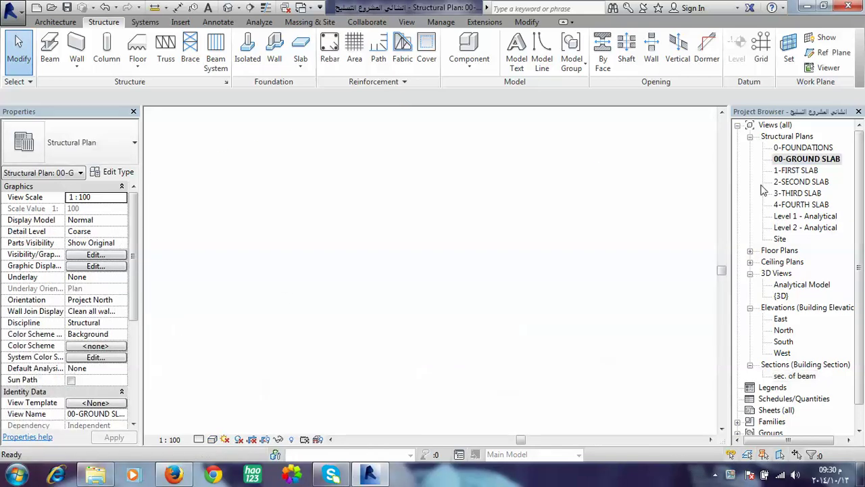
scroll(392, 250, up, 2)
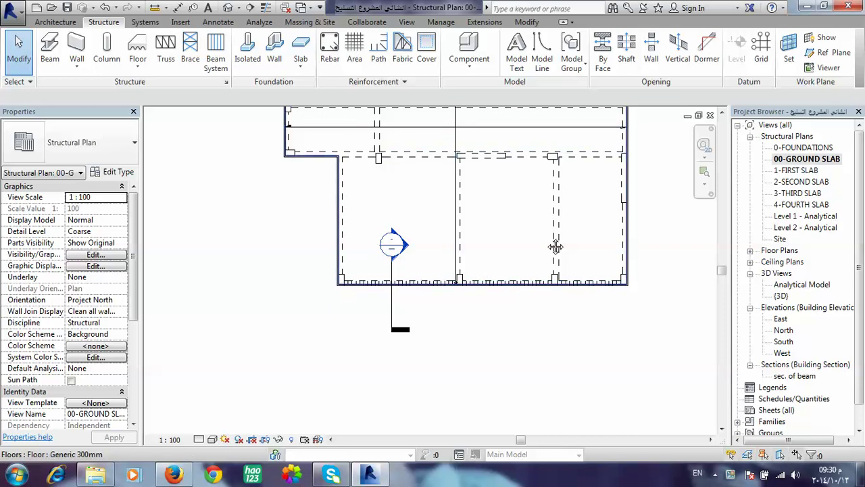
middle_drag(556, 248, 565, 288)
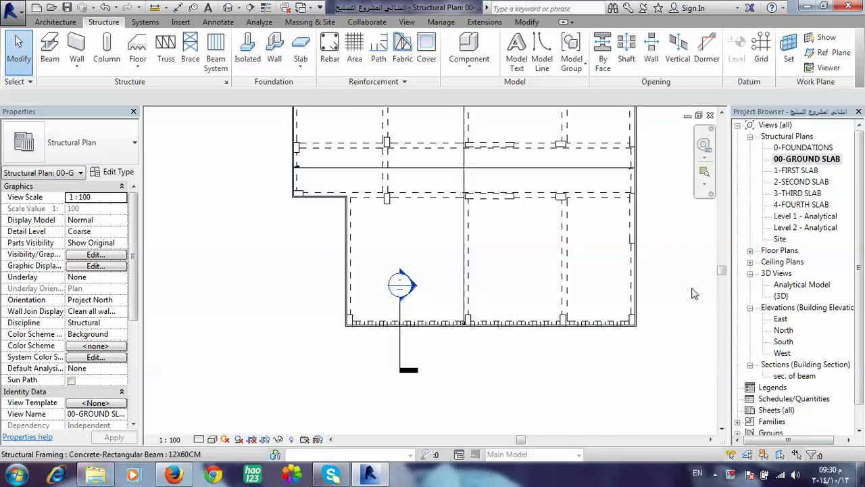
click(228, 8)
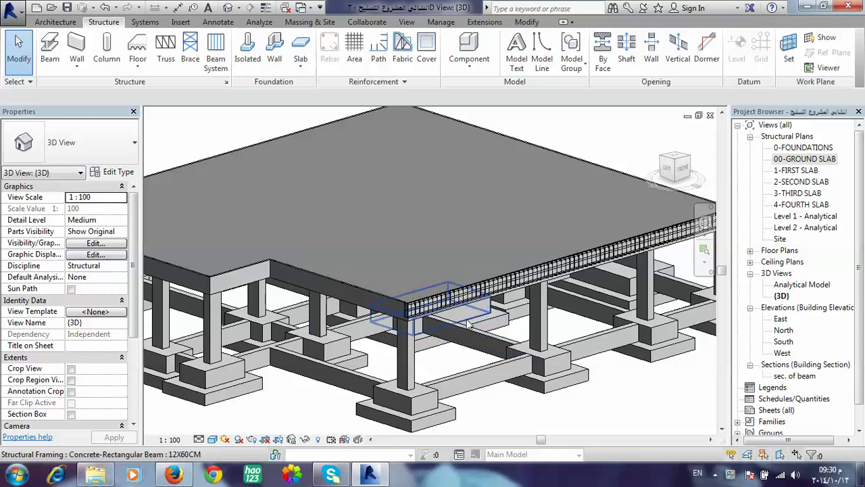
scroll(533, 158, down, 3)
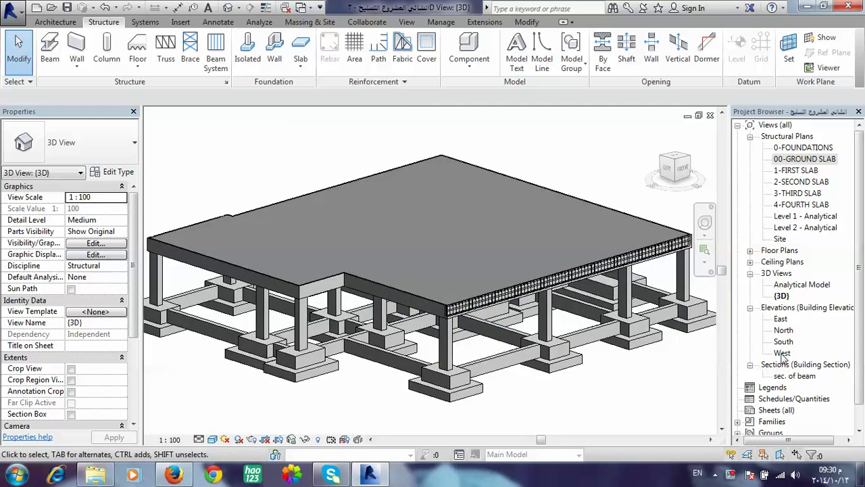
Open the East elevation and zoom in on the lower levels above 0-FOUNDATIONS
double_click(781, 320)
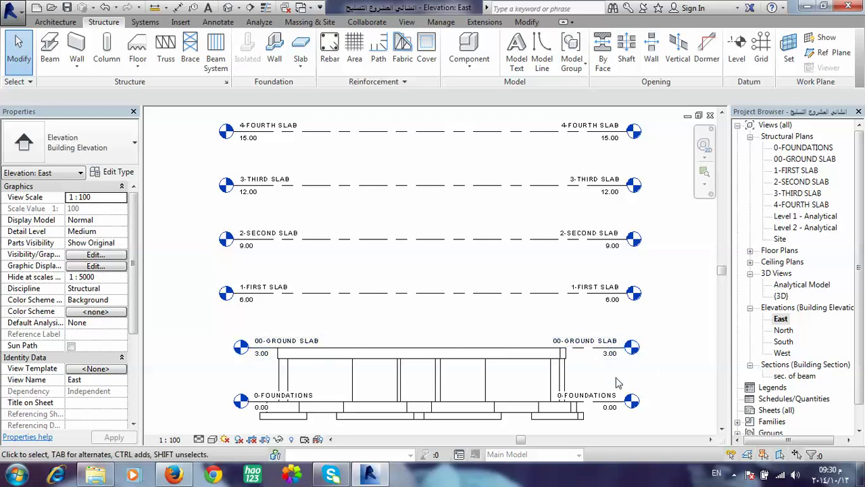
scroll(547, 402, up, 3)
scroll(571, 371, down, 2)
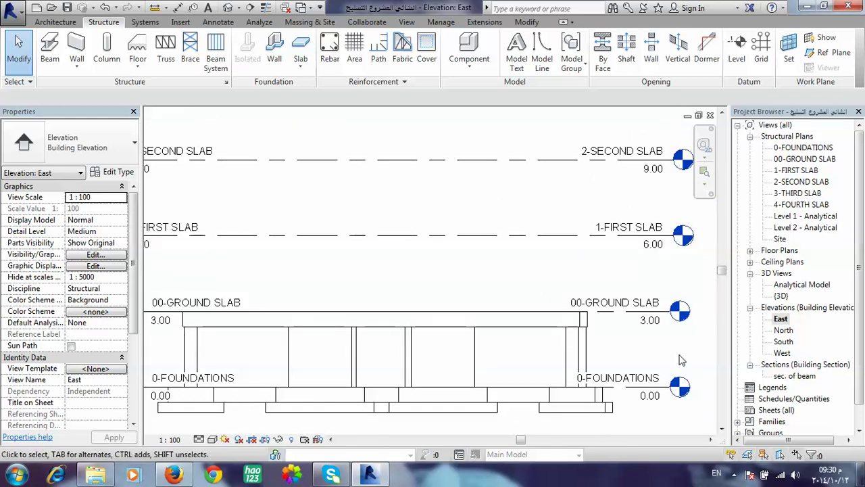
scroll(622, 331, up, 1)
scroll(609, 318, down, 2)
scroll(599, 244, up, 1)
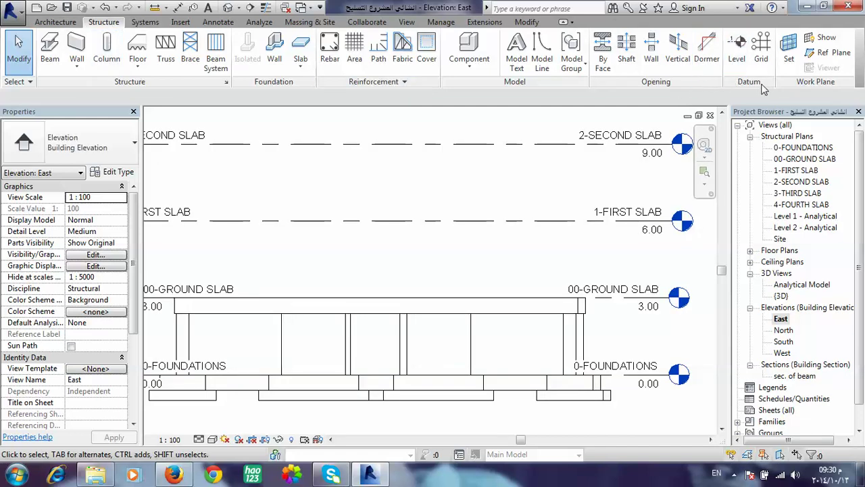
Add a new level 1.50 above 0-FOUNDATIONS by picking its line with offset 1.5
click(739, 54)
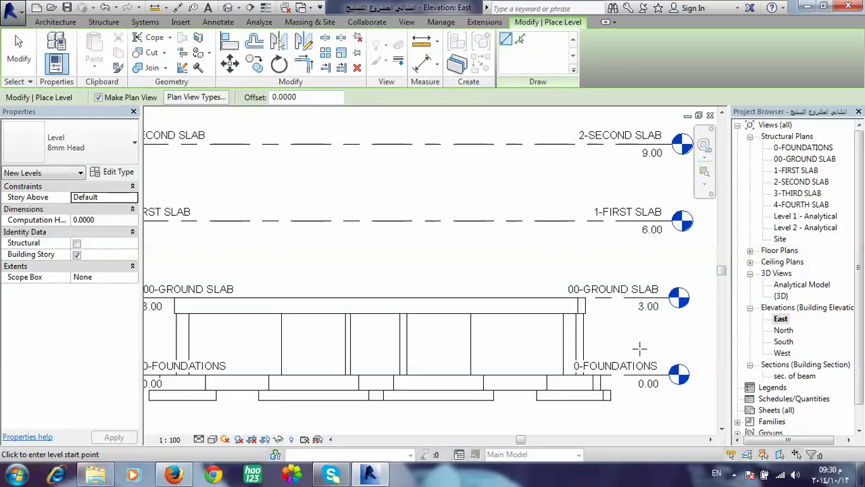
click(520, 40)
double_click(284, 97)
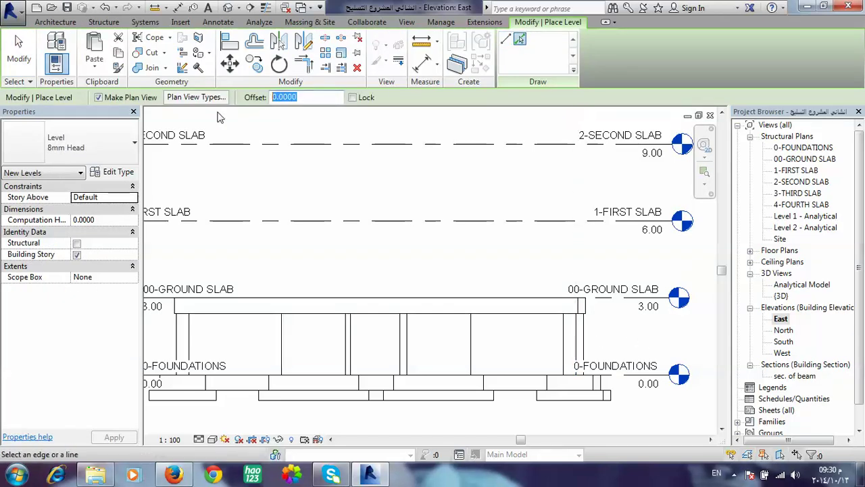
text(1)
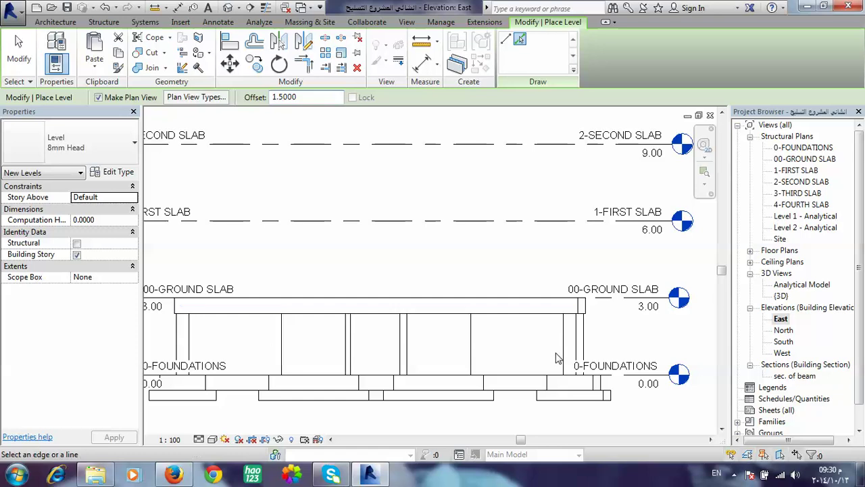
click(654, 382)
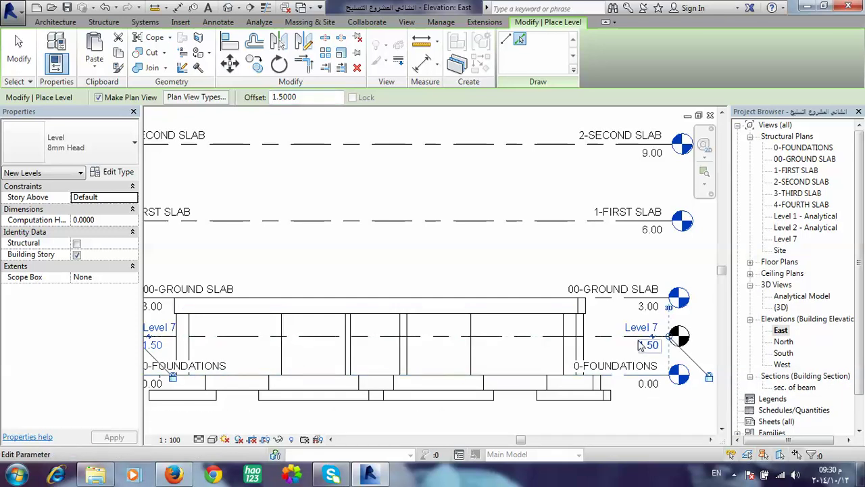
Rename the new level to COLUMN SEC. and rename its matching views too
scroll(649, 330, up, 3)
click(654, 329)
text(COLUMN SE)
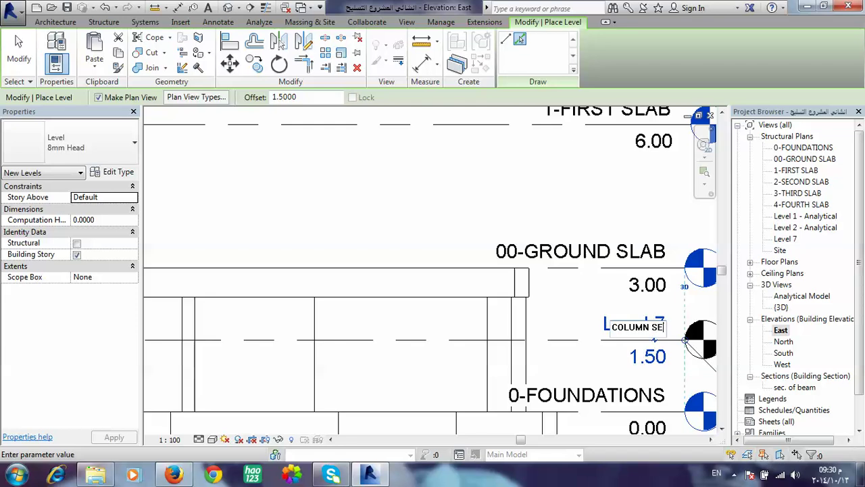
text(C.)
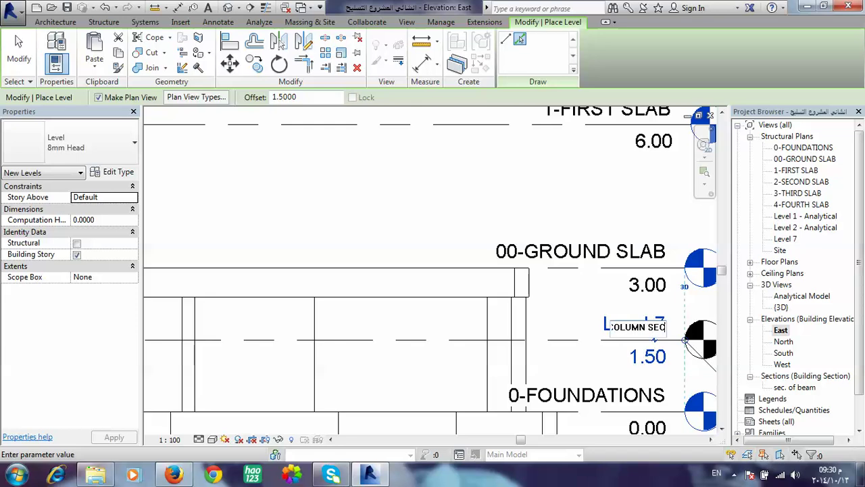
key(Return)
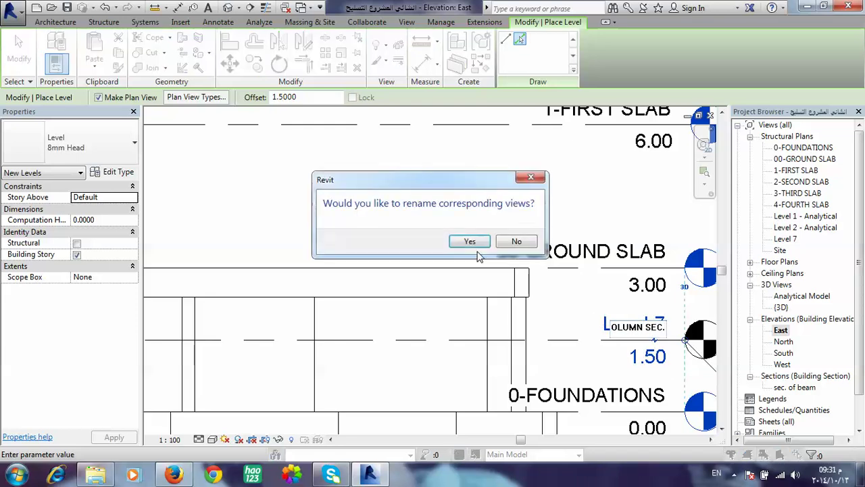
click(473, 241)
scroll(539, 275, down, 2)
scroll(538, 275, down, 1)
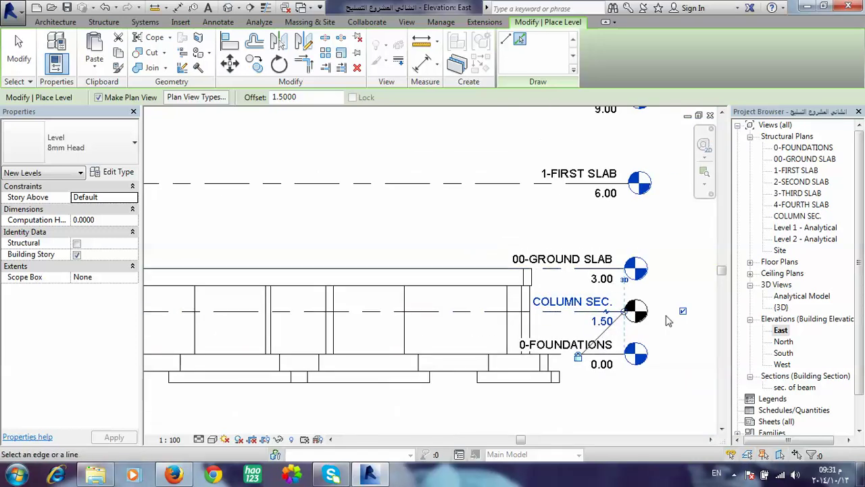
In the COLUMN SEC. plan, select the 30X50 column and start placing rebar in it
double_click(635, 311)
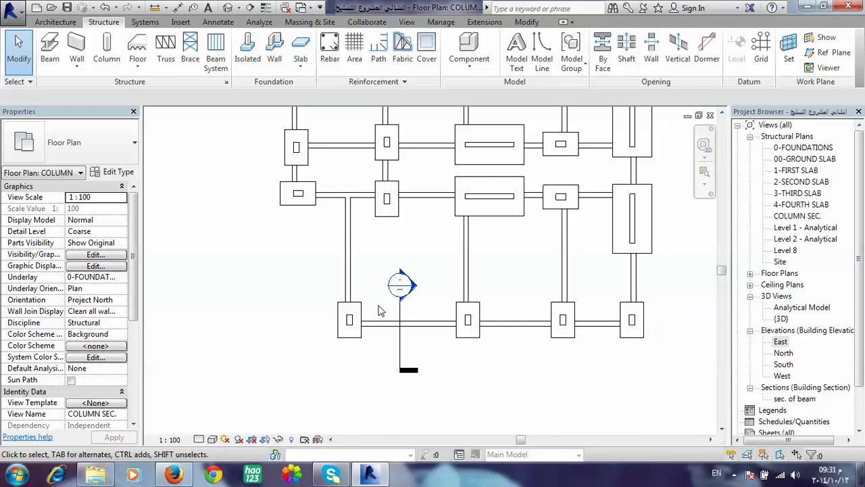
middle_drag(381, 311, 402, 362)
scroll(365, 380, up, 3)
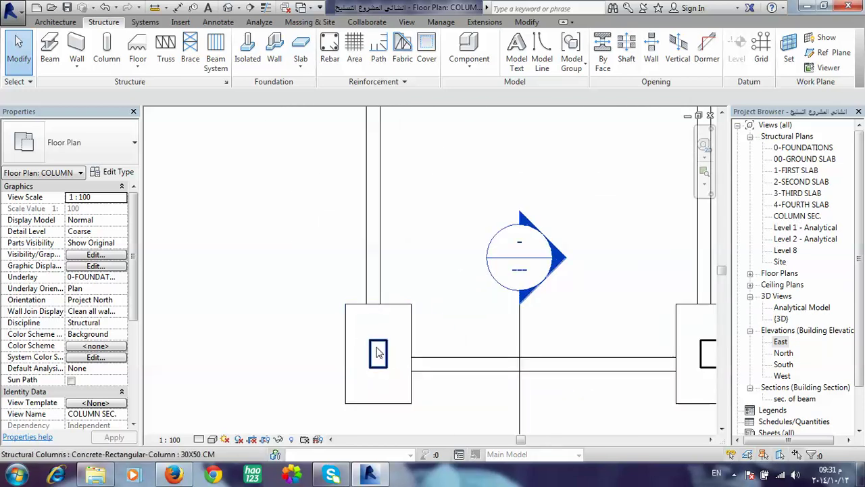
click(382, 346)
scroll(382, 346, up, 2)
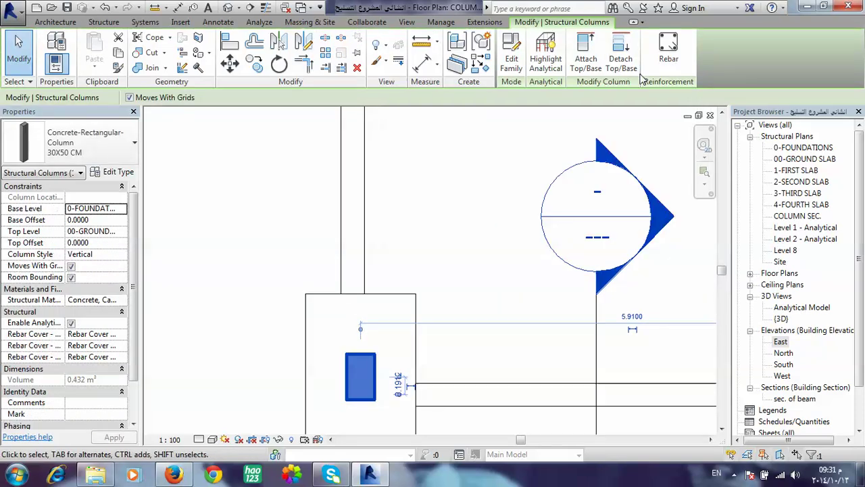
click(669, 51)
Place a closed M_T1 stirrup parallel to the work plane inside the column section
drag(722, 192, 722, 131)
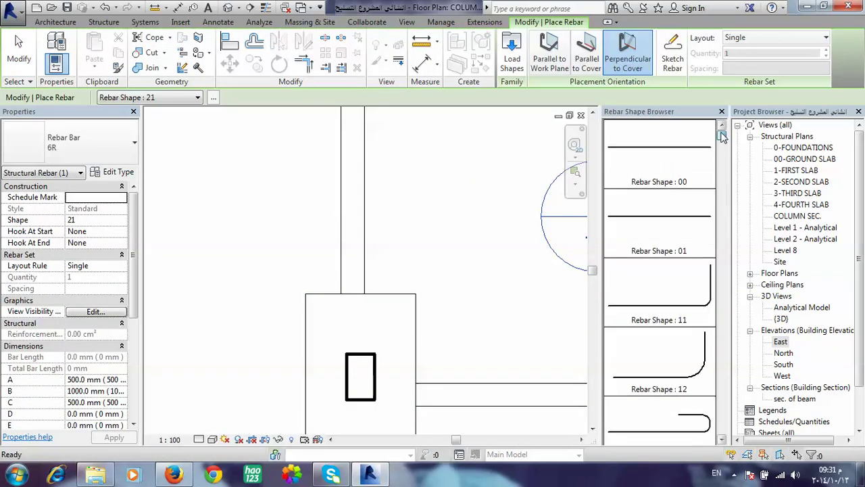
click(547, 60)
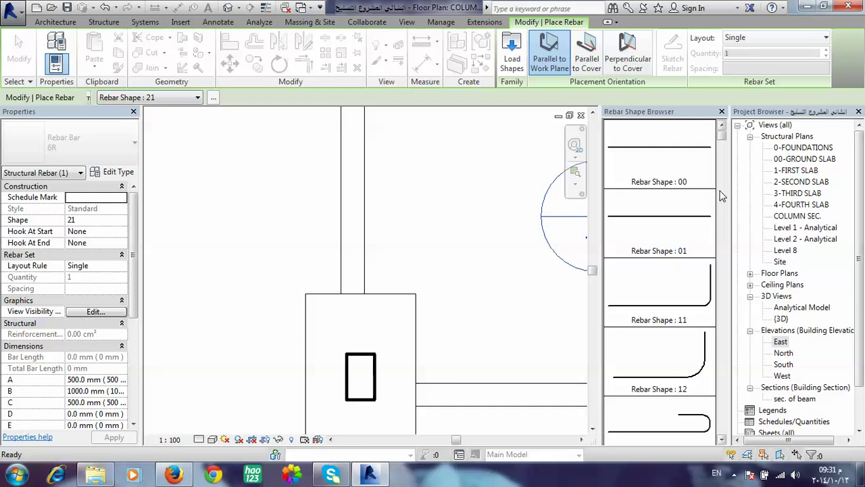
drag(722, 134, 737, 400)
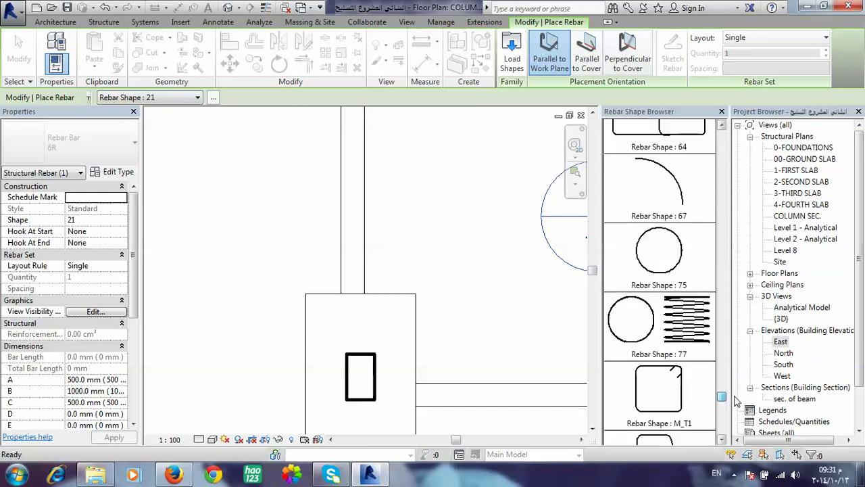
click(635, 399)
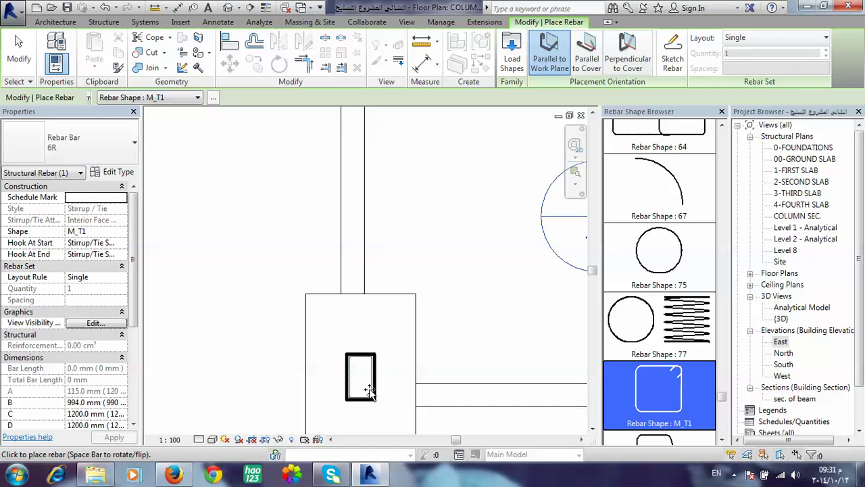
scroll(370, 390, up, 5)
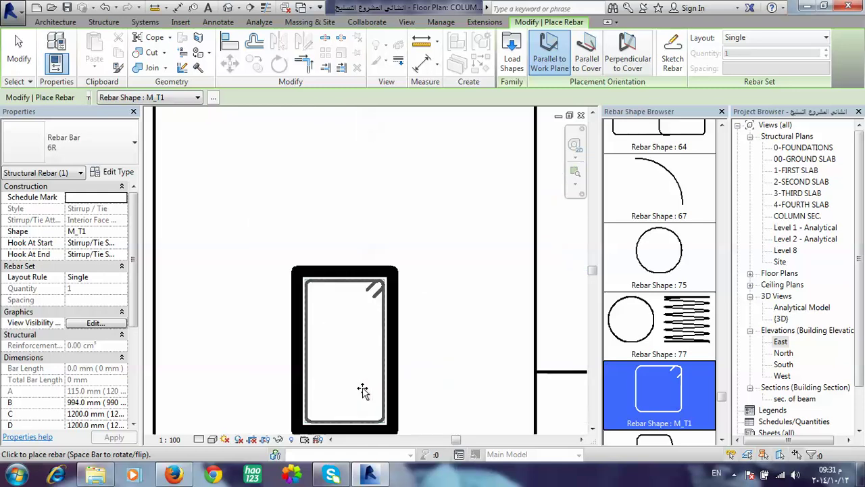
middle_drag(361, 391, 411, 320)
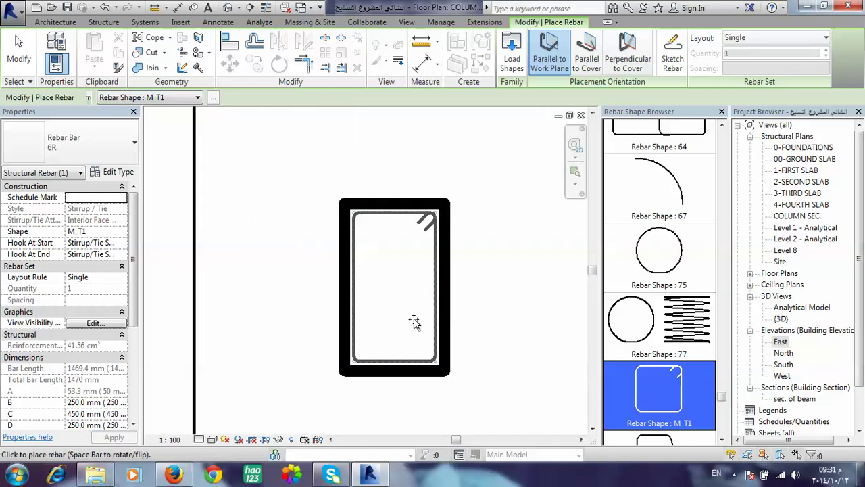
click(414, 322)
key(Escape)
key(Escape)
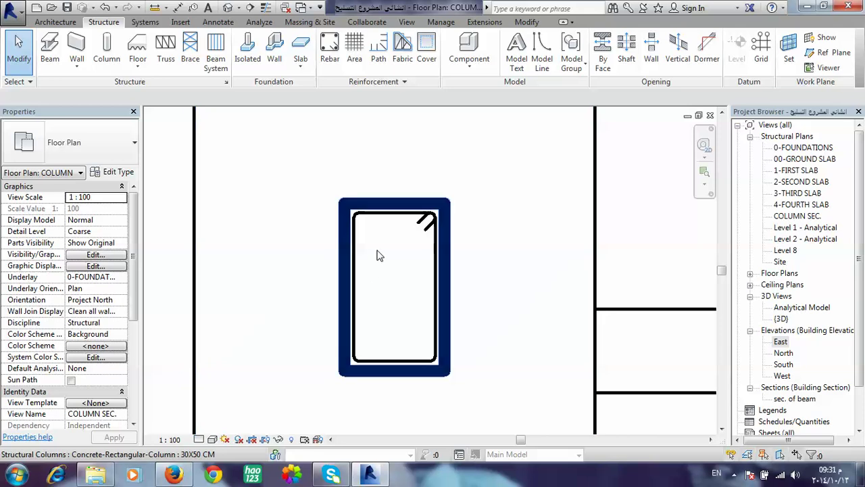
Select the column and the footing beneath it to inspect them, then deselect
click(425, 223)
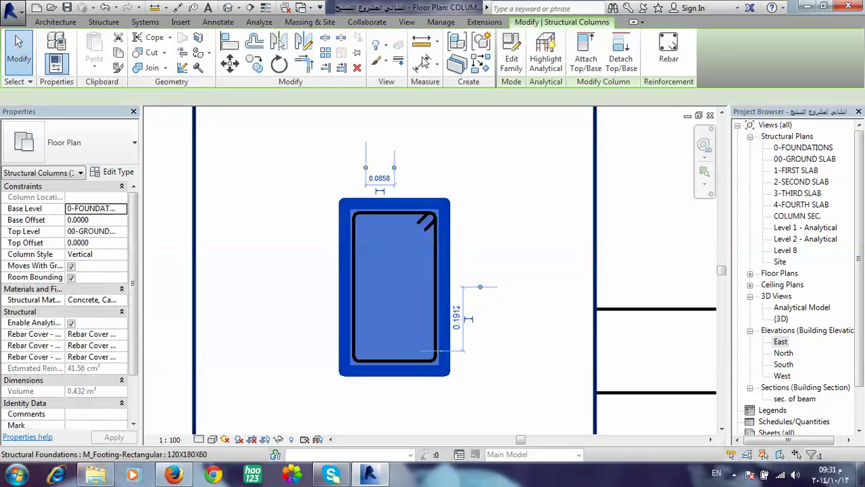
click(507, 214)
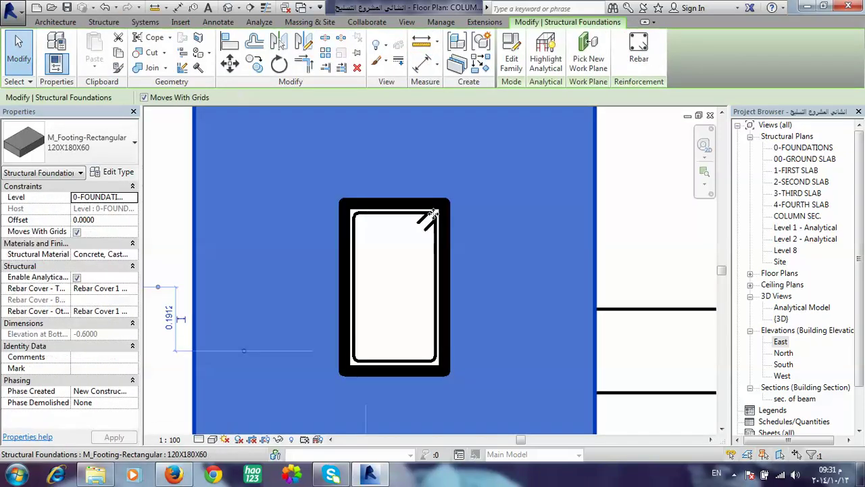
key(Escape)
Duplicate a rebar cover setting as COLUMN COVER with a 0.025 cover value
click(427, 51)
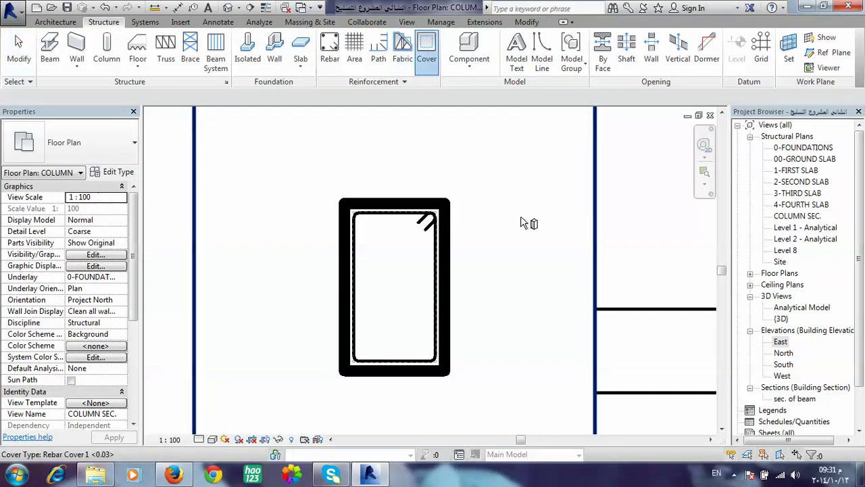
click(313, 98)
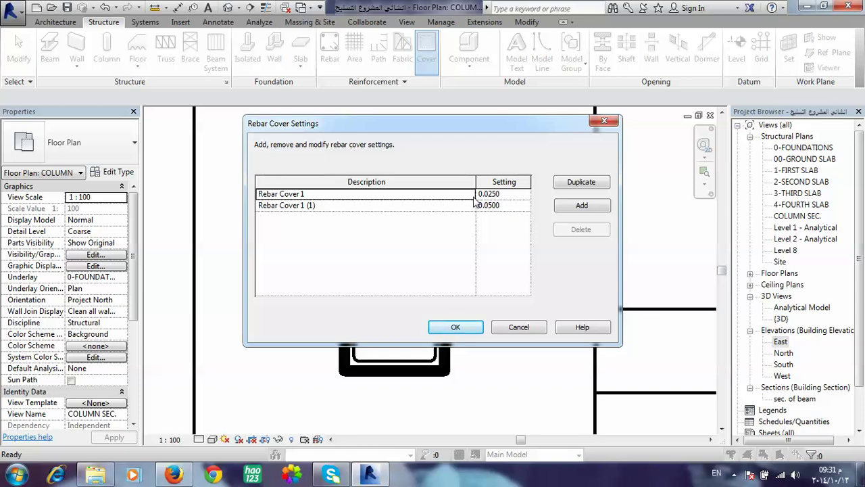
click(582, 183)
click(330, 216)
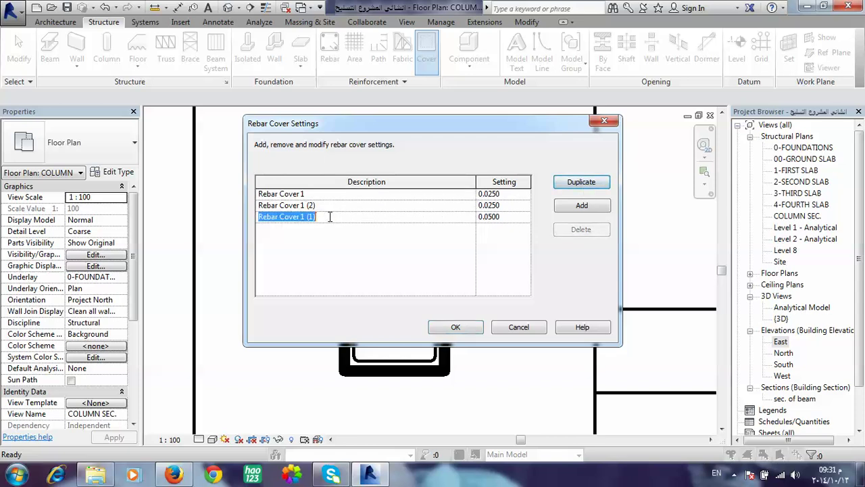
text(COLUMN COVER)
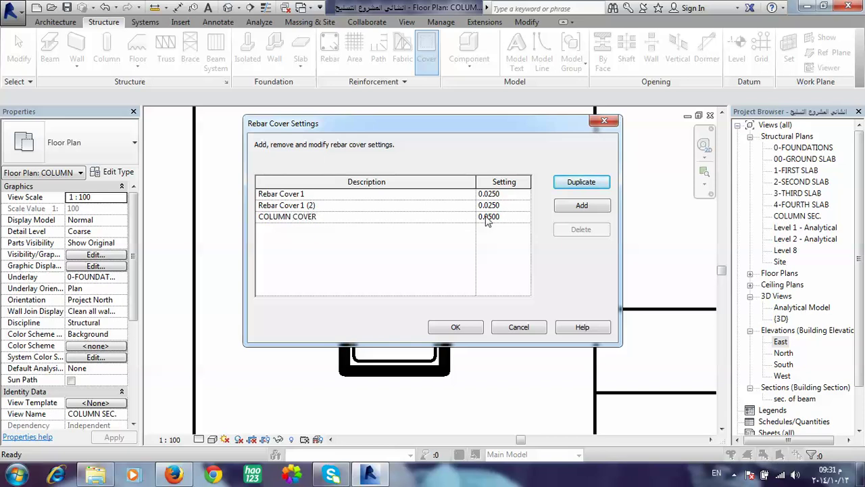
click(494, 216)
text(0.025)
click(479, 325)
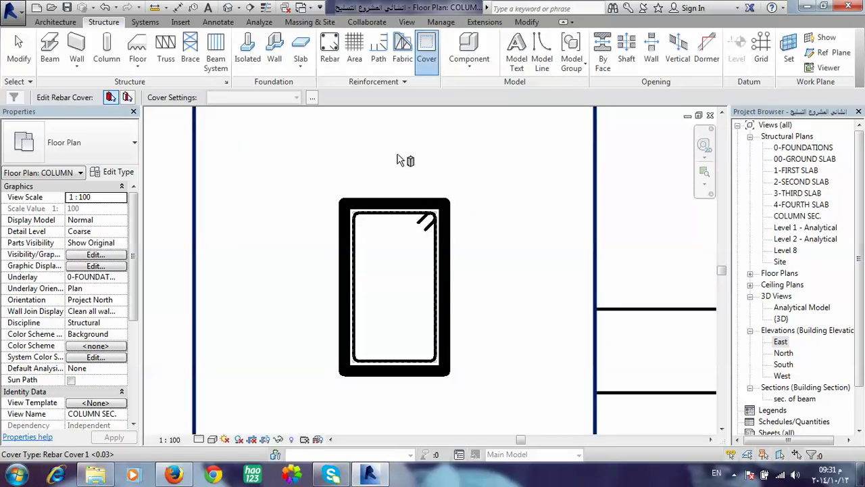
Assign the COLUMN COVER cover type to the 30X50 column by picking it
click(111, 98)
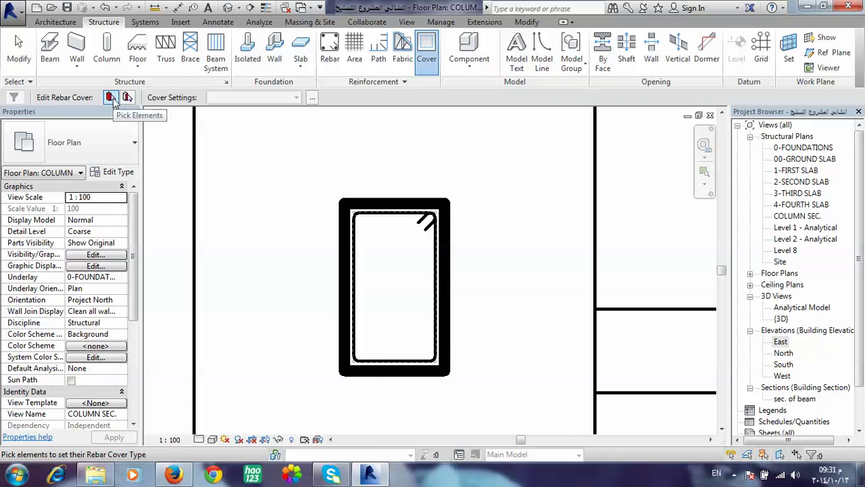
click(393, 202)
click(254, 98)
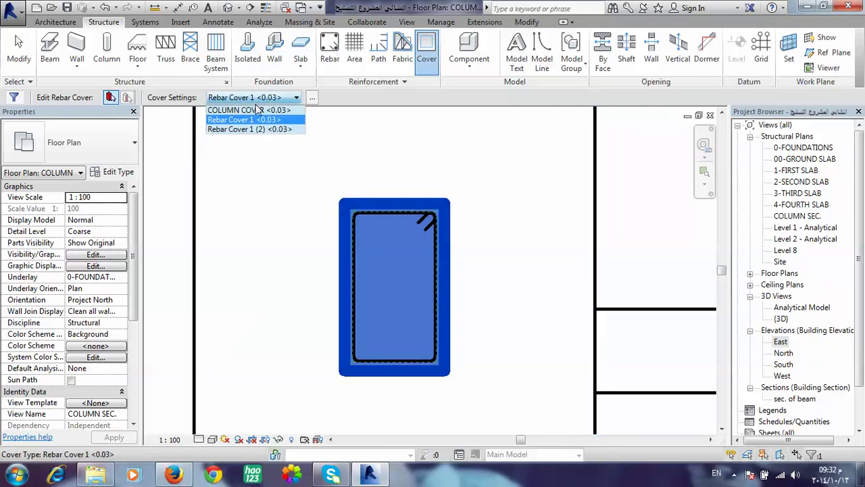
click(250, 109)
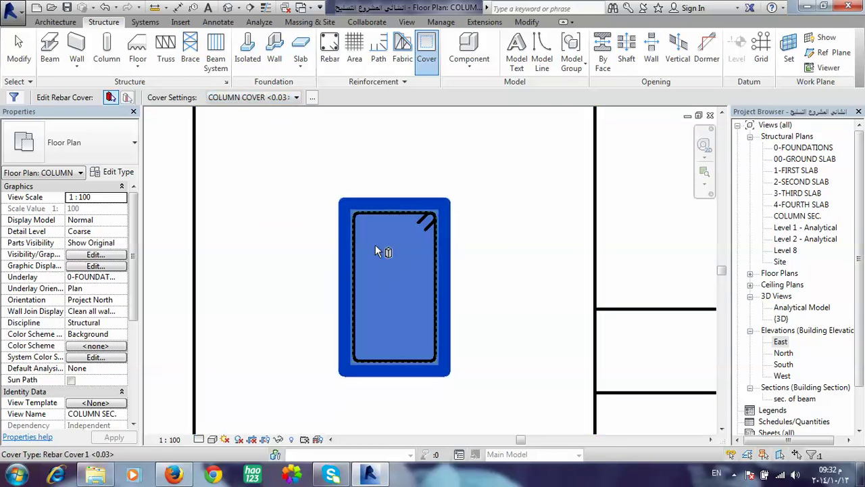
click(503, 270)
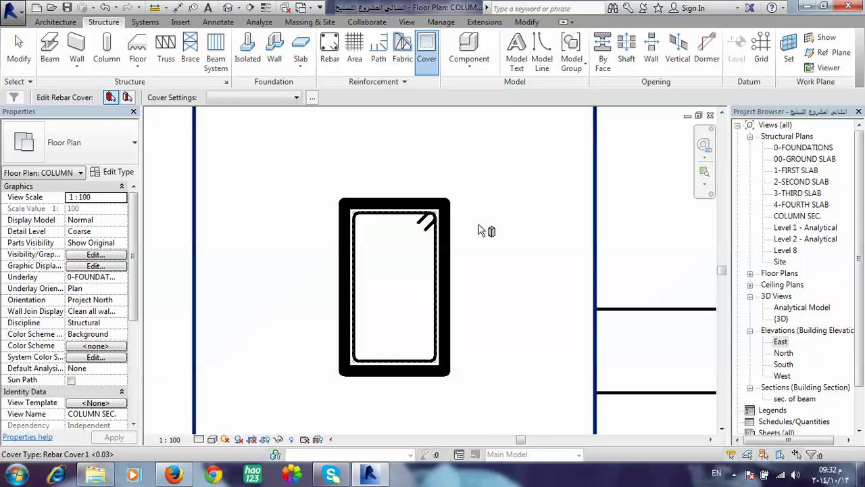
click(19, 51)
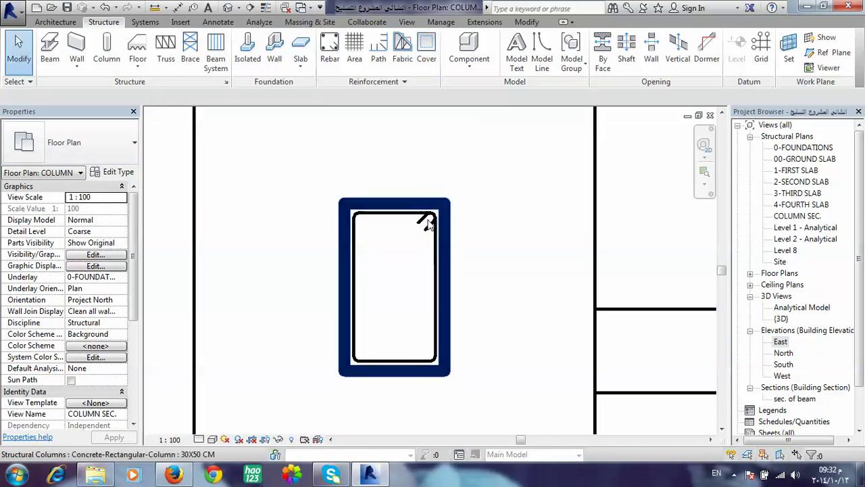
Make the M_T1 stirrup visible in the {3D} view through its view visibility states
scroll(426, 223, up, 1)
scroll(449, 250, down, 2)
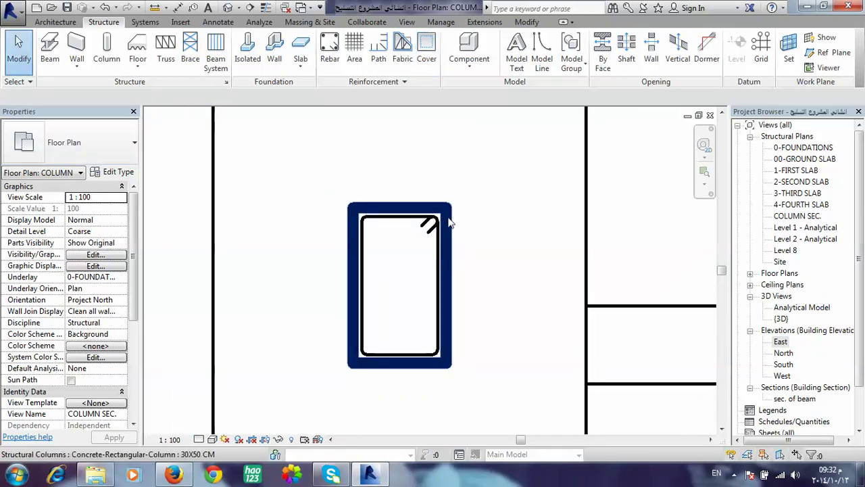
click(438, 242)
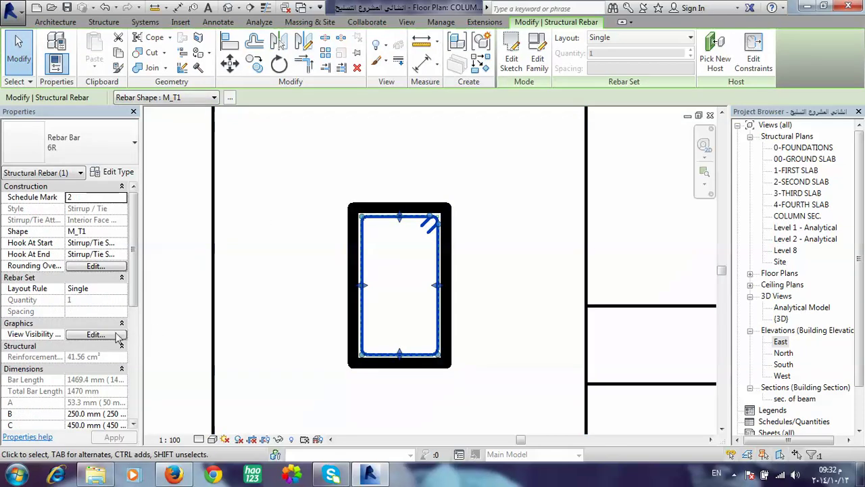
click(116, 334)
click(462, 188)
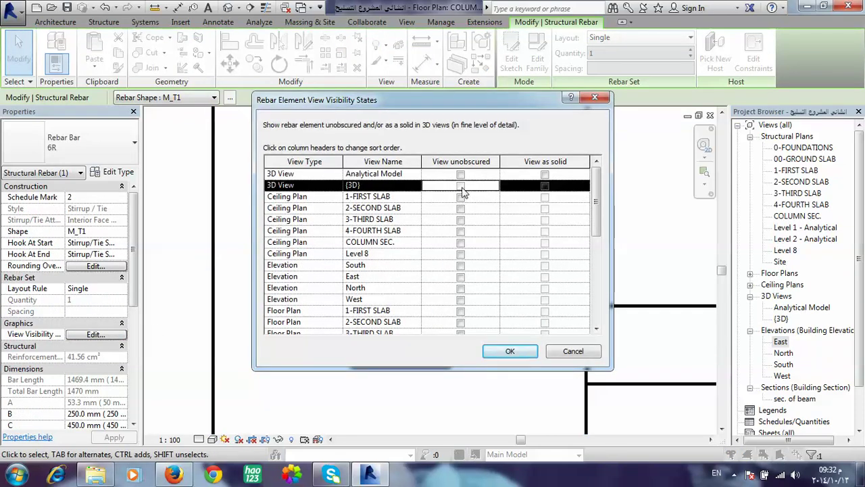
click(510, 351)
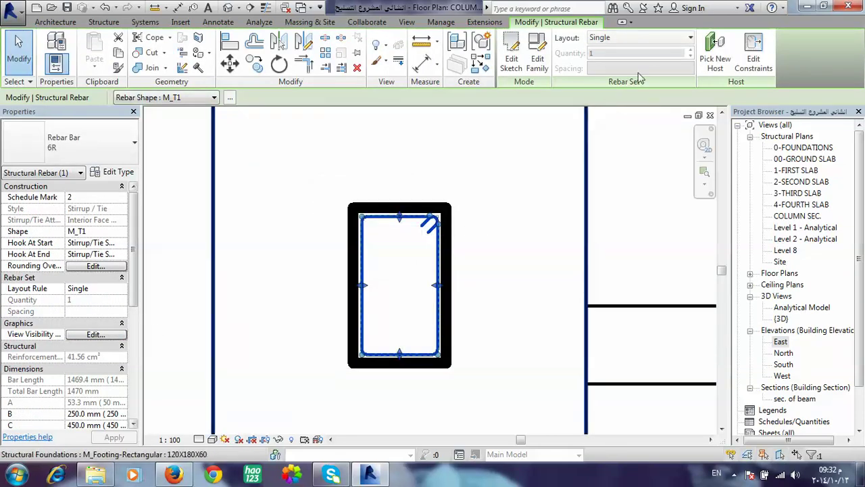
Try a Maximum Spacing layout at 0.2, then revert the stirrup to a single bar
click(683, 38)
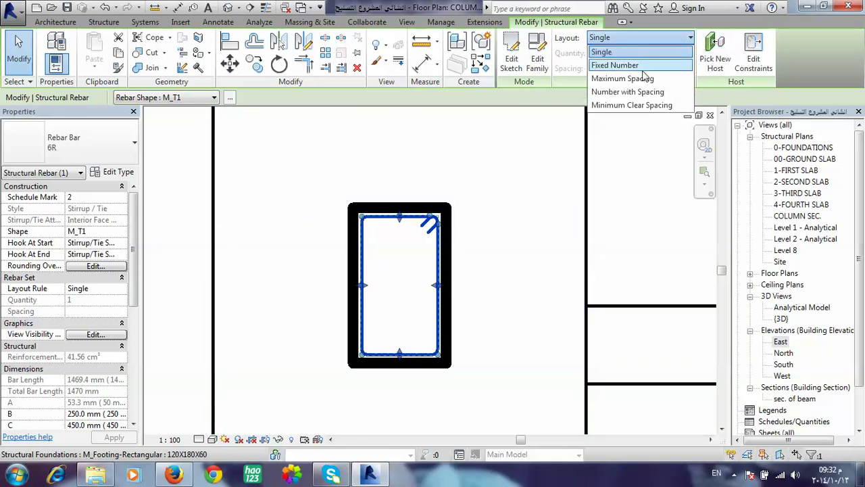
click(622, 79)
click(634, 68)
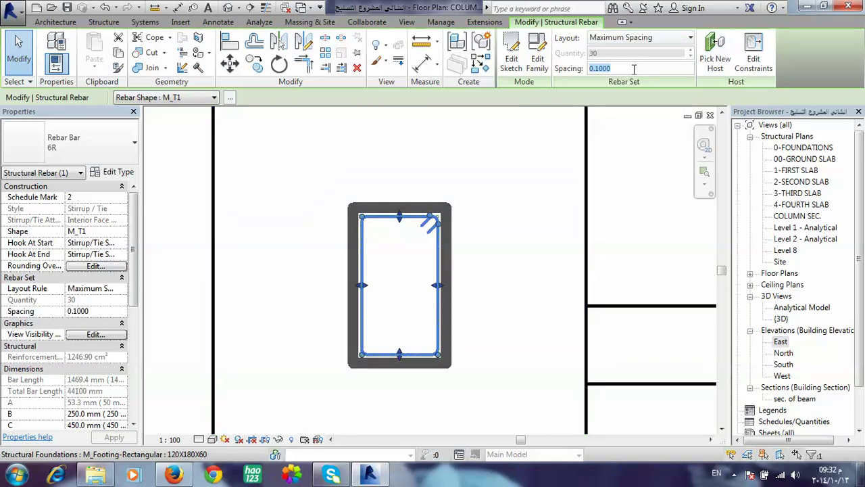
text(0.2)
key(Return)
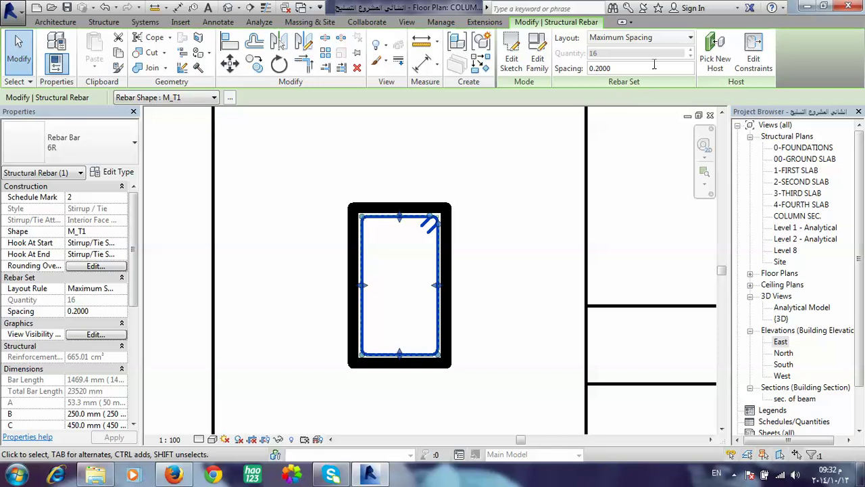
click(663, 39)
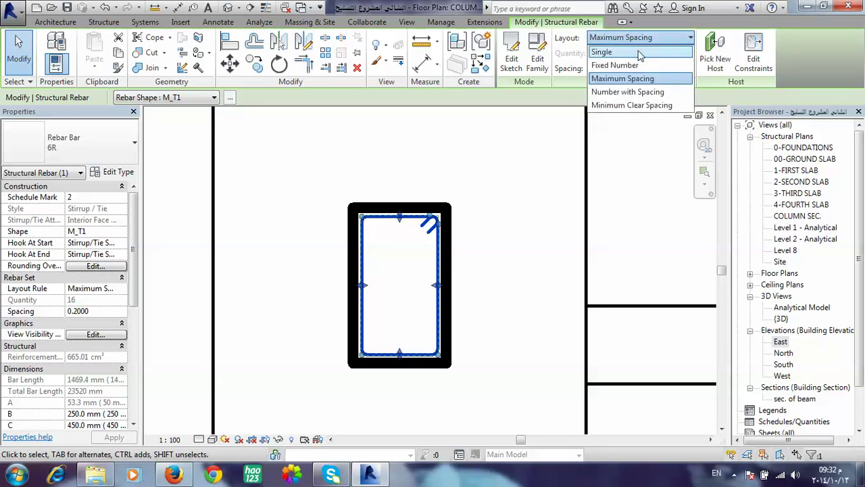
click(640, 54)
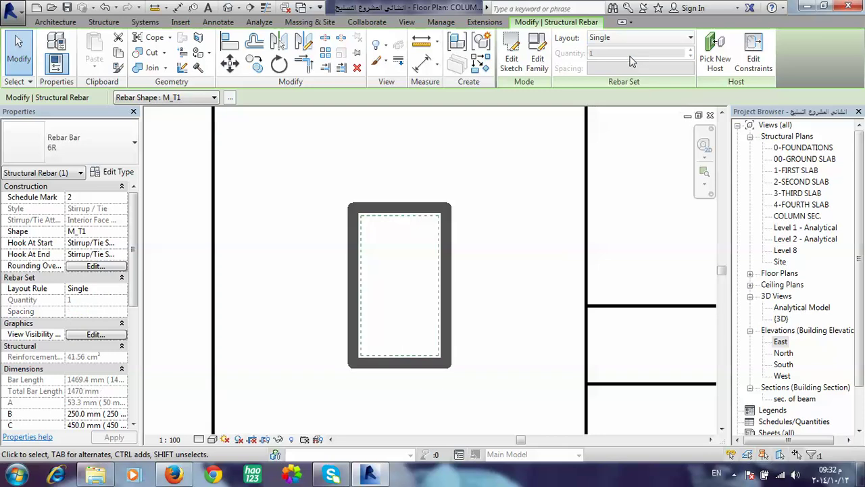
Lay the stirrups out at Maximum Spacing 0.2, giving 16 ties in the column
click(636, 38)
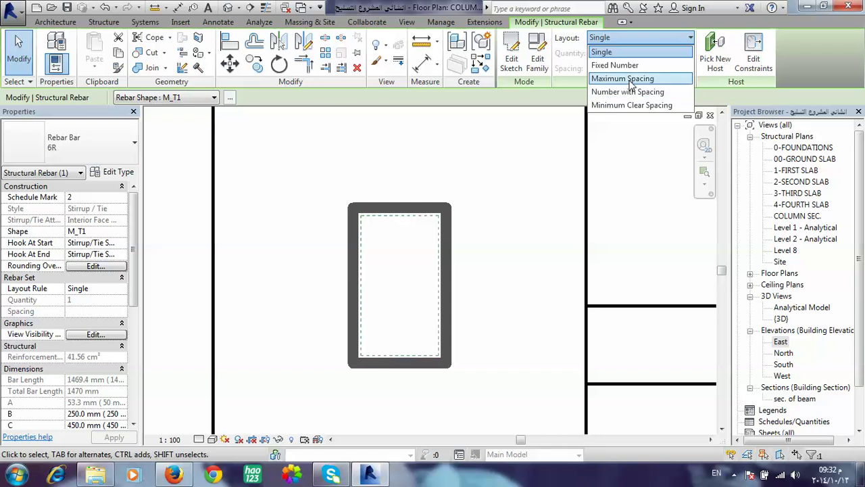
click(632, 79)
double_click(623, 67)
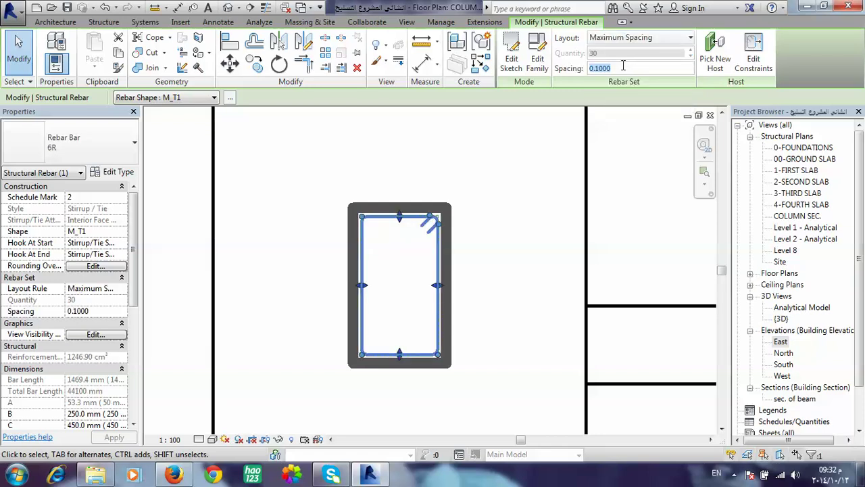
text(0.2)
key(Return)
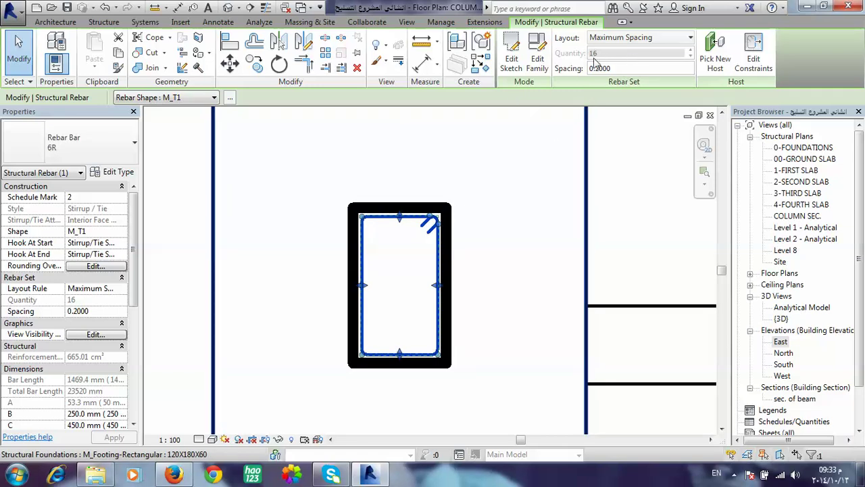
Check the caged column in the {3D} view, then return to the COLUMN SEC. plan
click(228, 7)
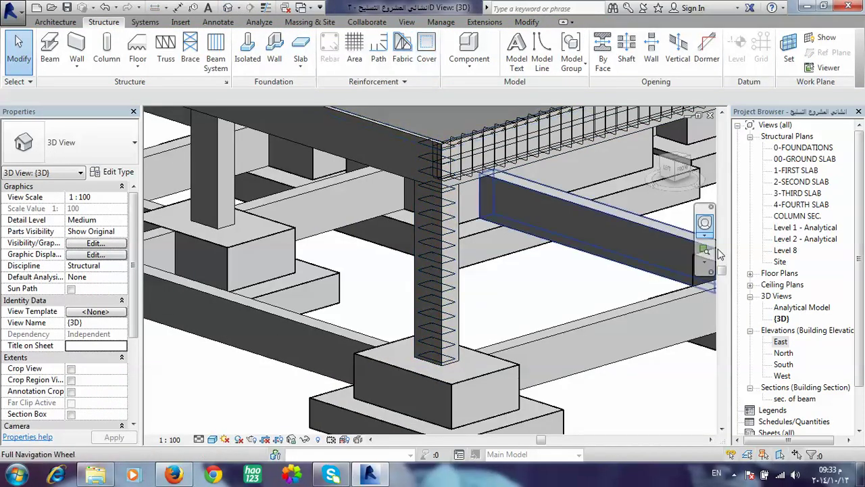
double_click(801, 216)
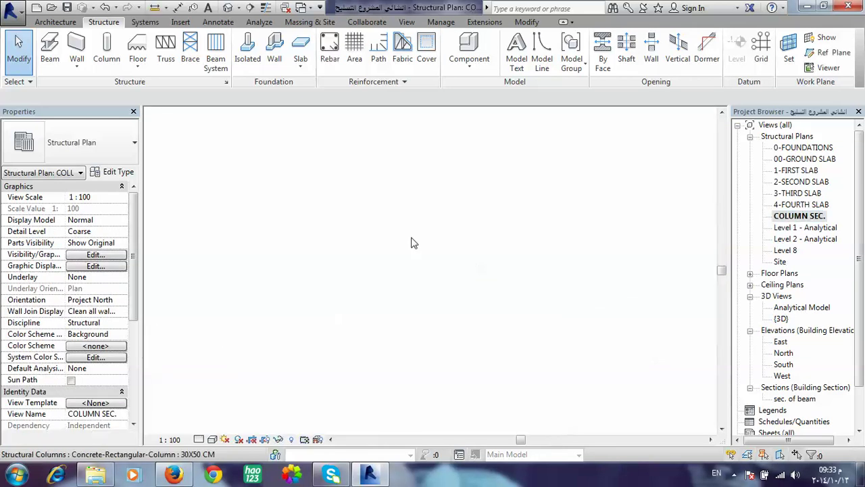
scroll(419, 243, up, 3)
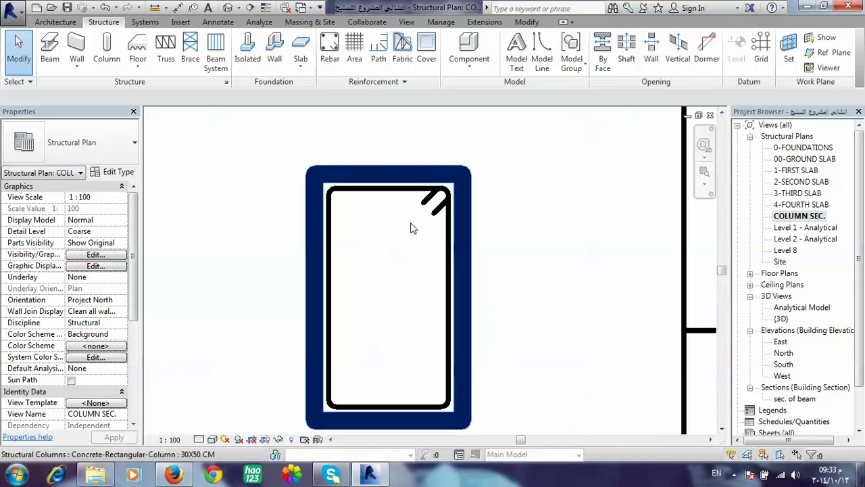
Place a straight shape 00 rebar, perpendicular to cover, in the stirrup's bottom-right corner
click(421, 169)
click(669, 51)
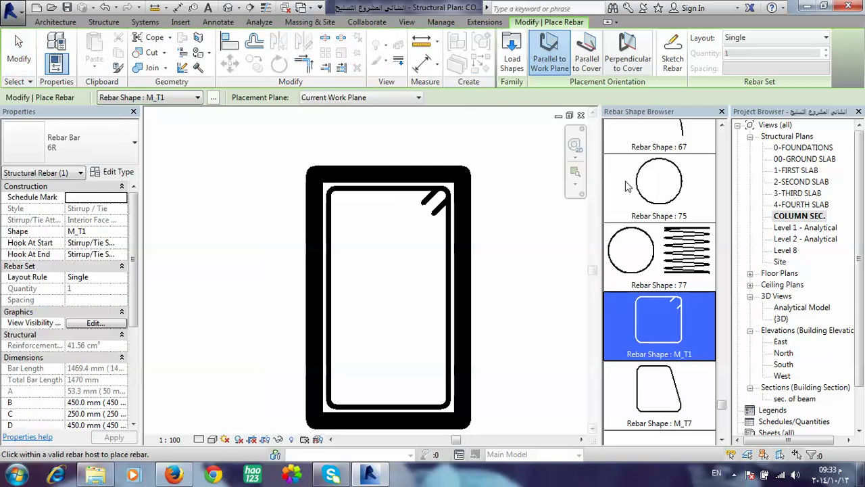
drag(721, 405, 722, 131)
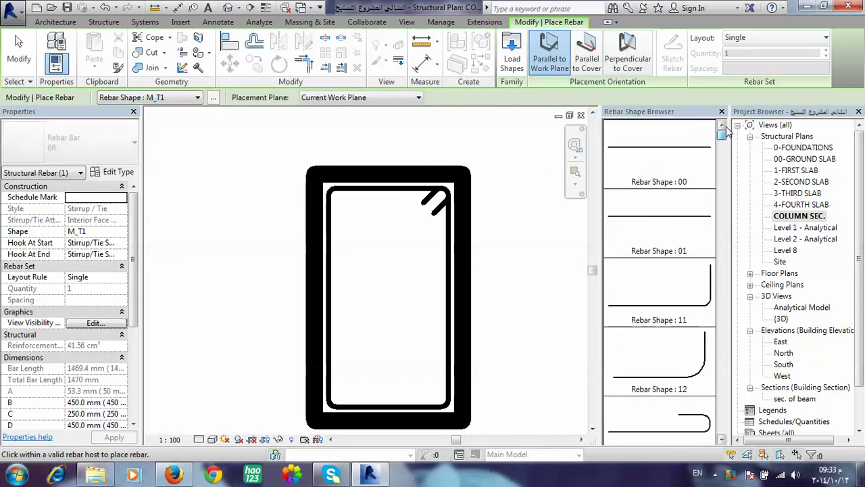
click(649, 152)
click(624, 68)
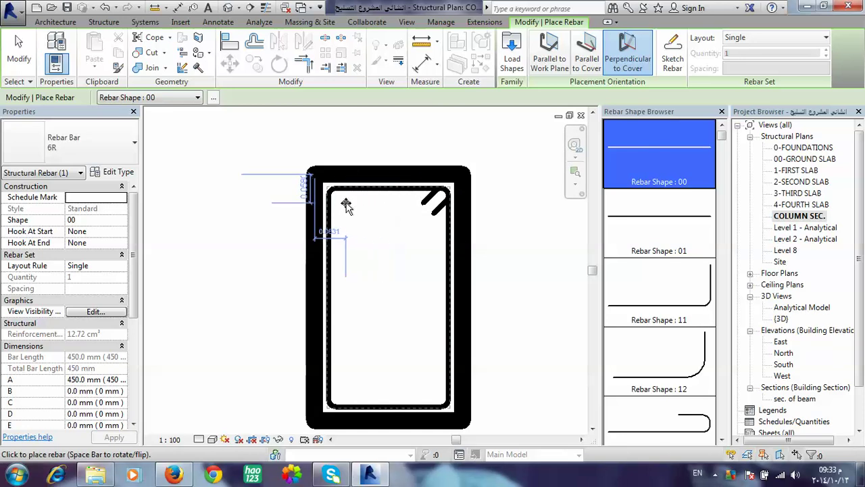
scroll(438, 400, up, 2)
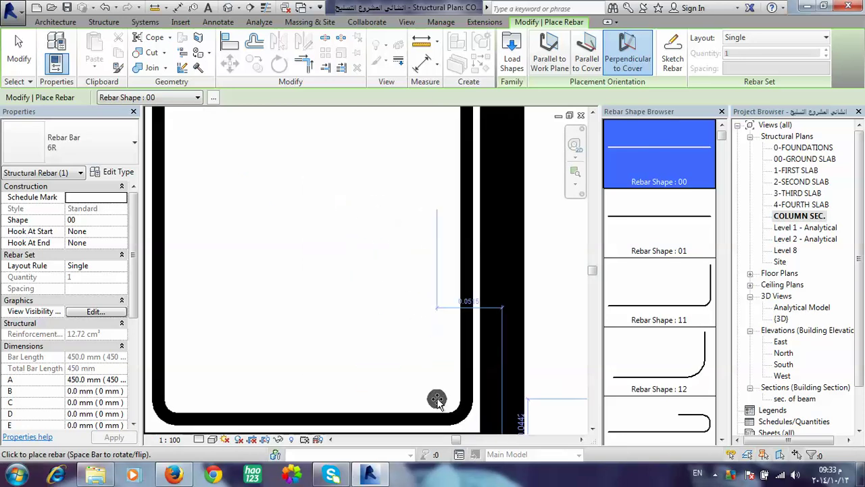
scroll(445, 392, up, 2)
scroll(411, 284, up, 2)
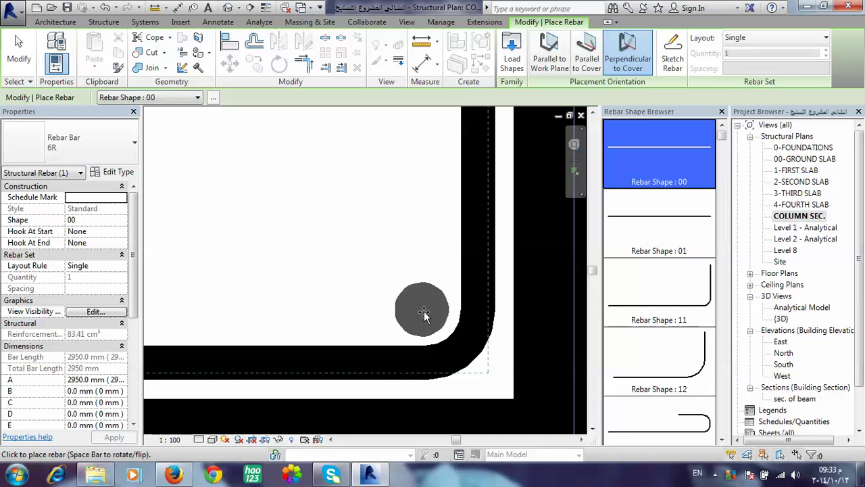
click(426, 309)
Select the new corner bar and change its type from Rebar Bar 6R to 16T
key(Escape)
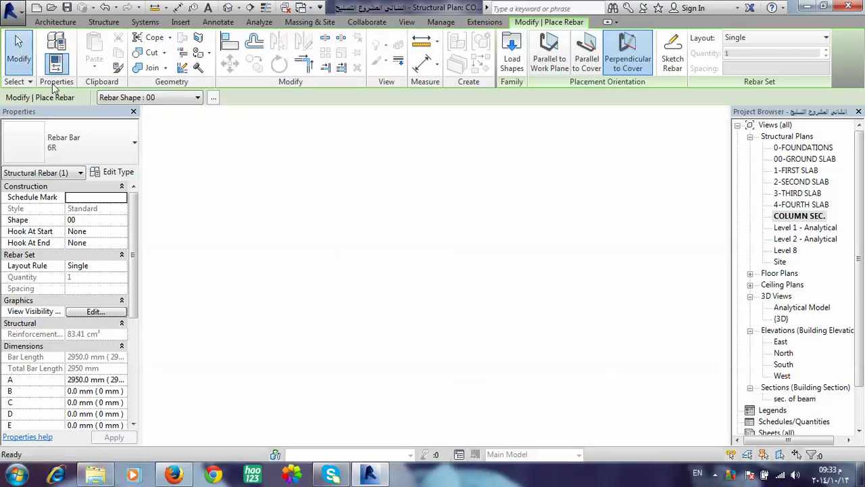
click(419, 282)
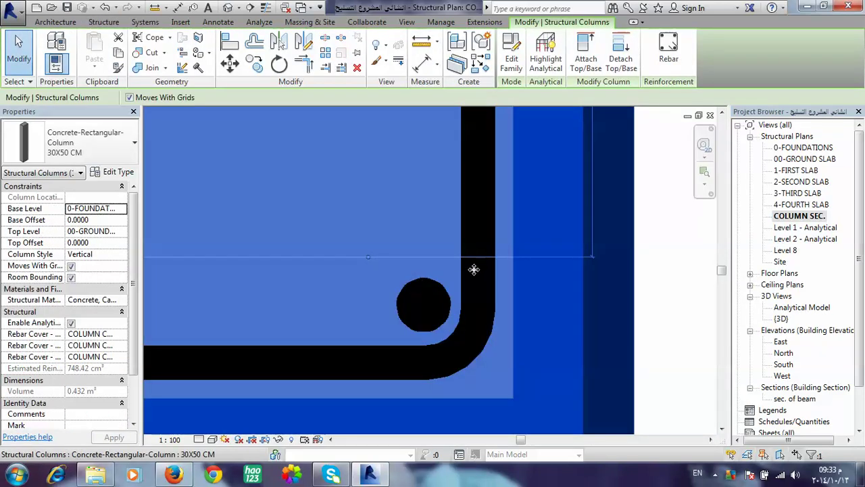
scroll(473, 270, down, 3)
click(451, 263)
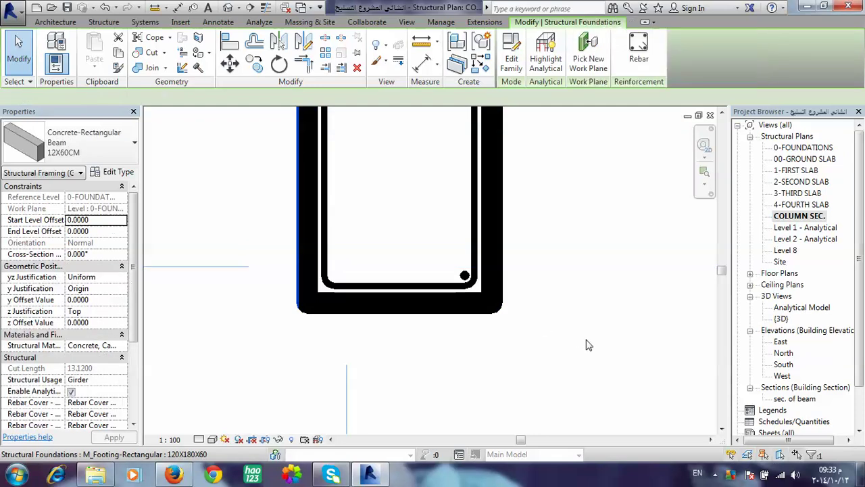
key(Escape)
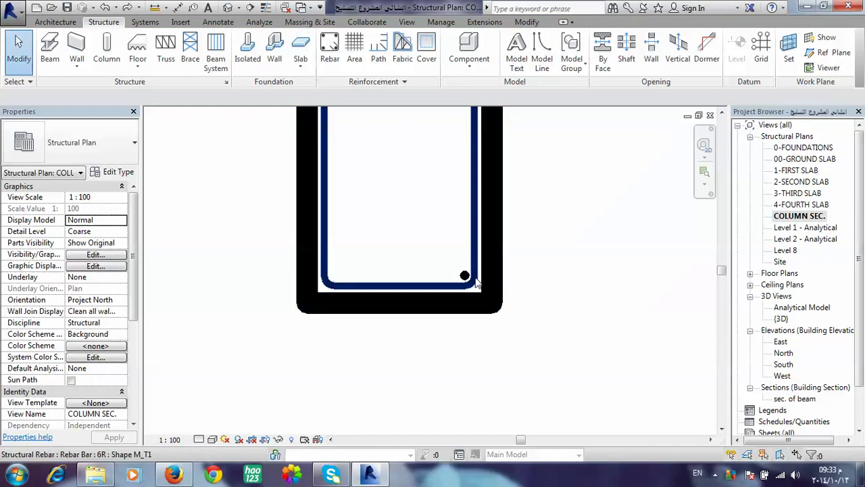
click(475, 281)
click(135, 143)
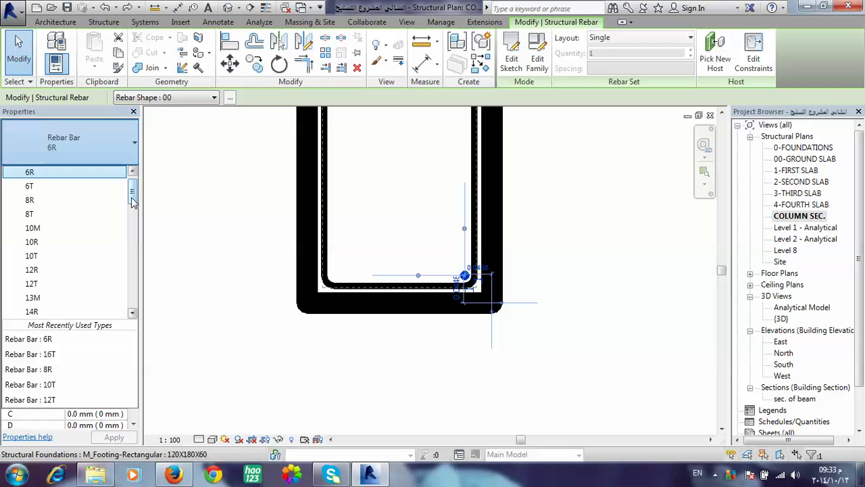
click(132, 313)
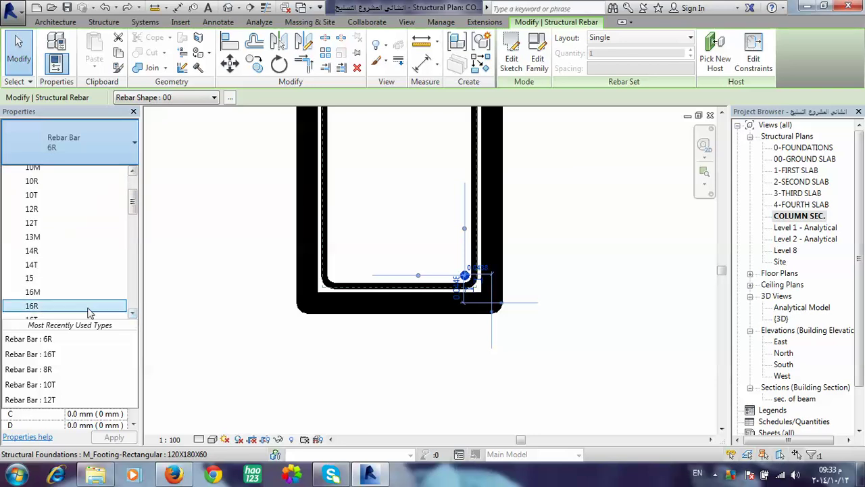
click(133, 313)
click(132, 317)
Apply the 16T type and move the corner bar into position inside the stirrup corner
click(41, 303)
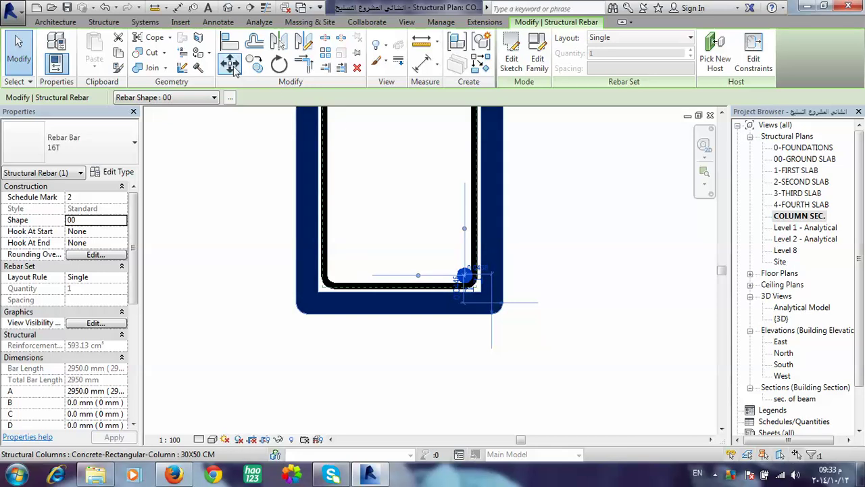
click(229, 64)
scroll(473, 338, up, 3)
scroll(473, 338, up, 3)
click(450, 280)
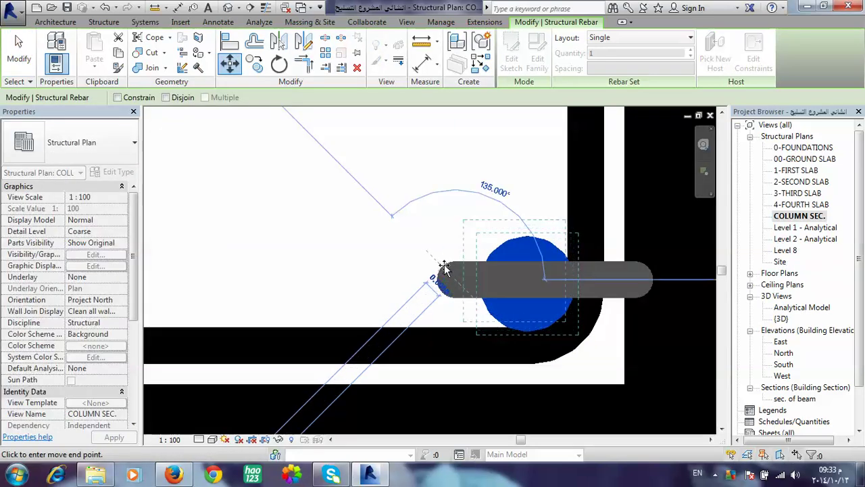
click(443, 267)
scroll(506, 280, down, 3)
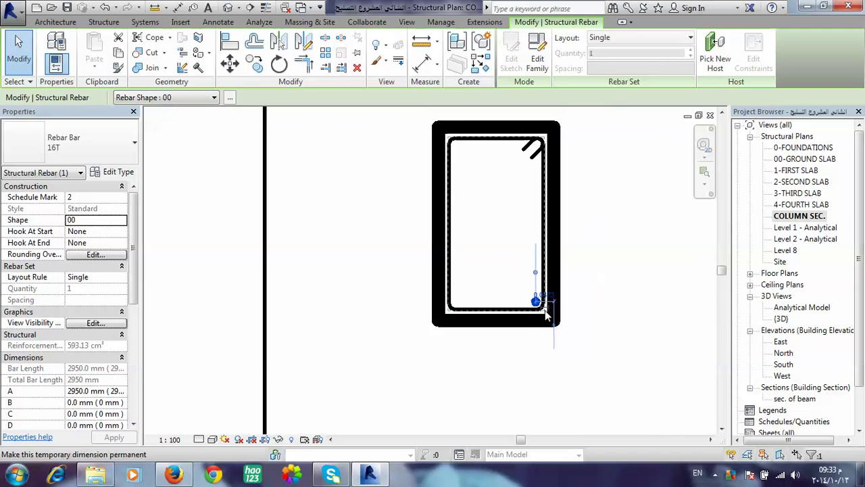
scroll(527, 291, up, 3)
Mirror a copy of the corner bar across a vertical axis to the opposite side
click(304, 42)
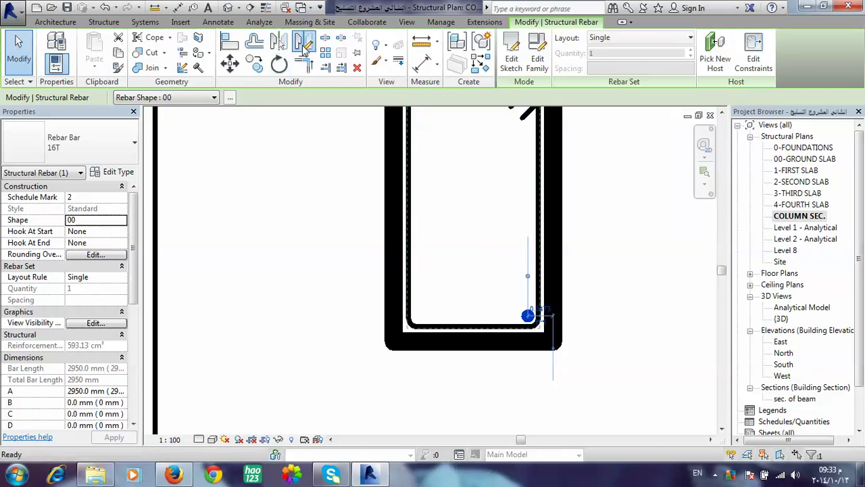
click(475, 327)
click(473, 256)
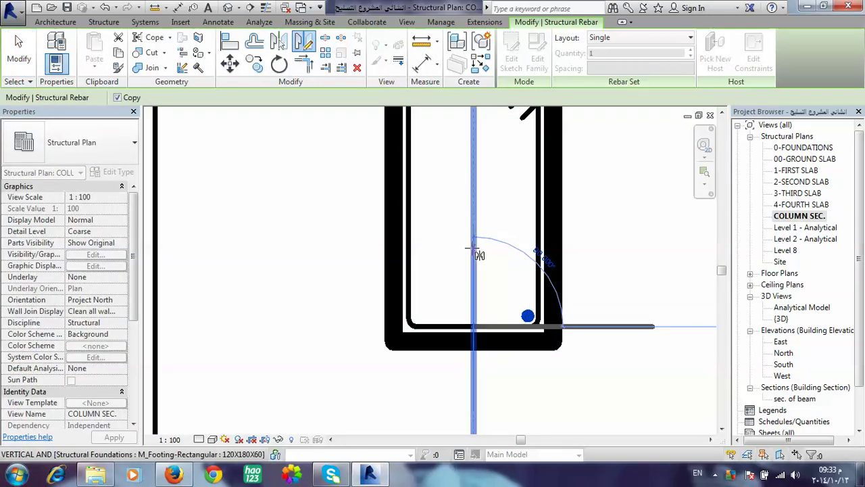
scroll(487, 325, down, 2)
scroll(497, 345, down, 2)
scroll(501, 356, down, 1)
scroll(502, 357, up, 4)
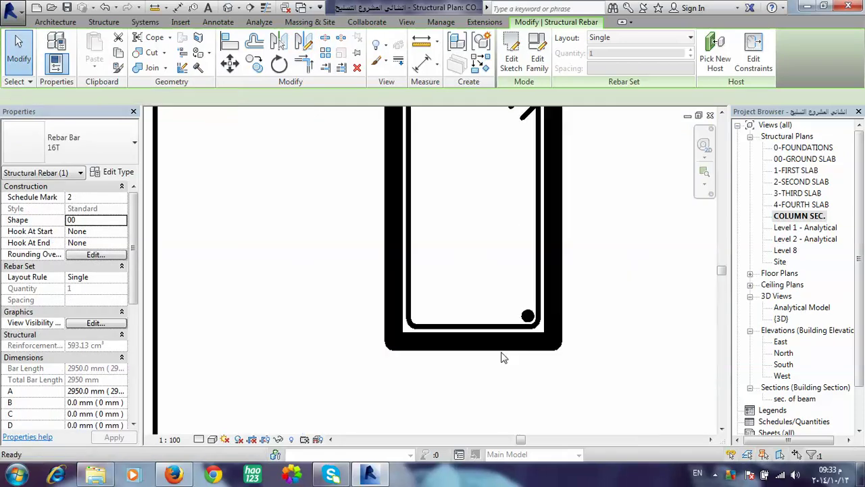
key(Escape)
Set the corner bar to display unobscured in the {3D} view
click(527, 316)
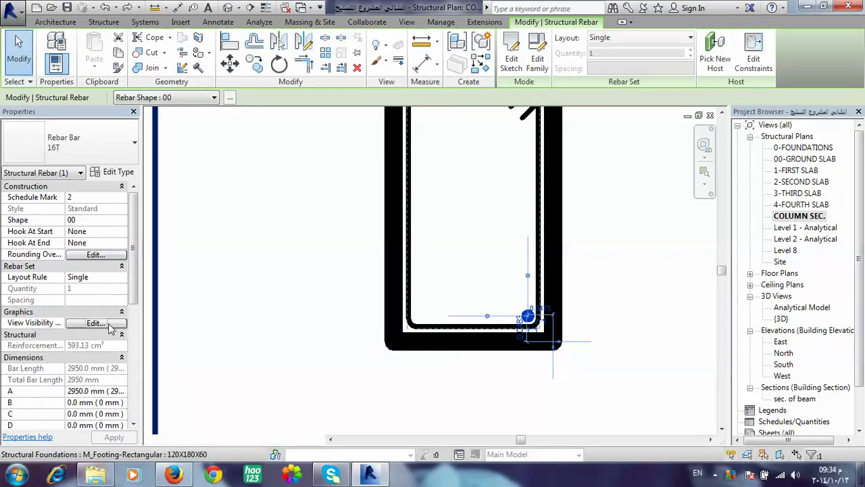
click(95, 324)
click(460, 186)
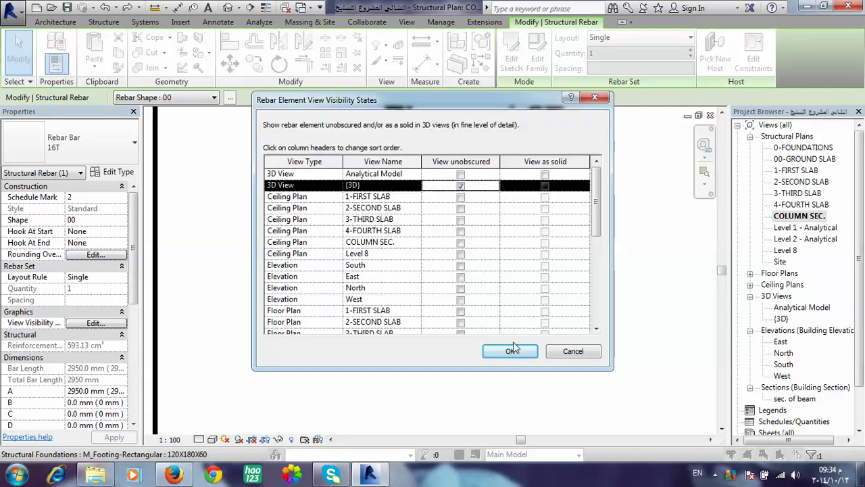
click(510, 351)
click(304, 42)
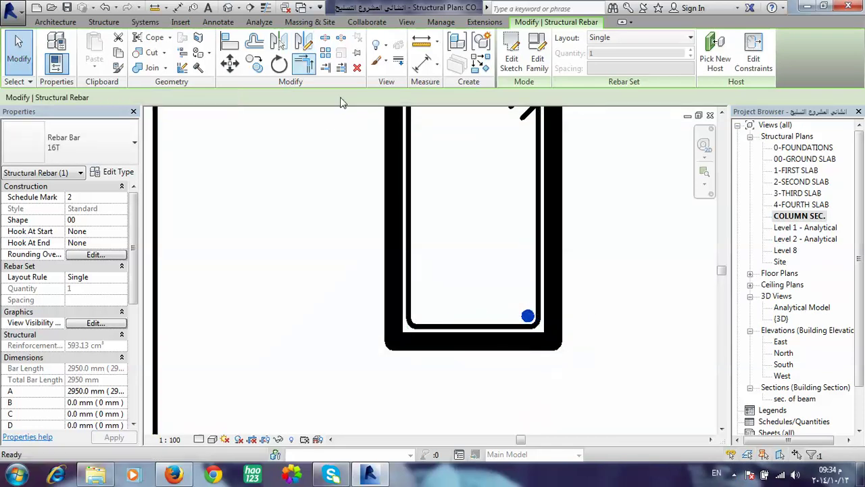
Mirror the bar to the bottom-left corner, then mirror both bottom bars to the top corners
click(473, 327)
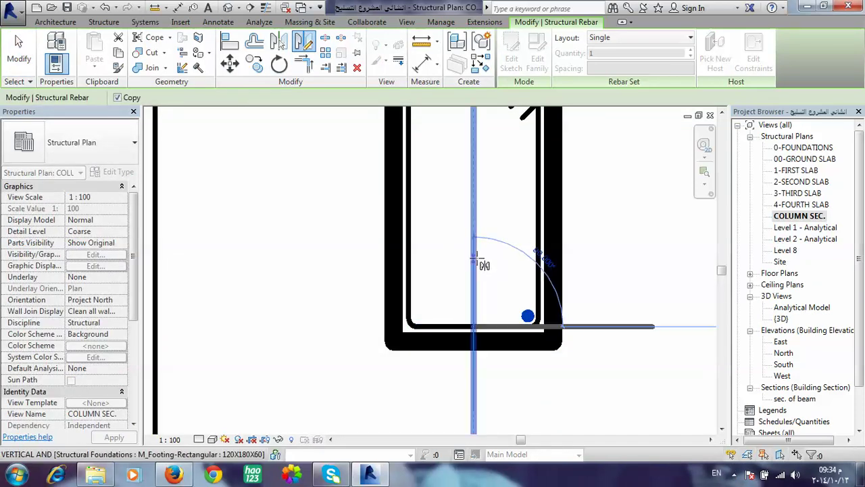
click(496, 347)
scroll(497, 347, down, 2)
scroll(494, 324, down, 2)
scroll(501, 338, up, 2)
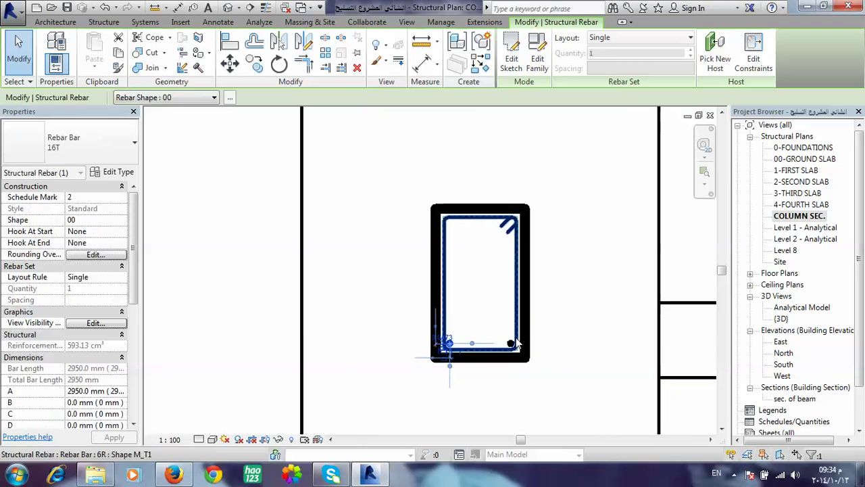
scroll(511, 350, up, 2)
scroll(512, 347, up, 2)
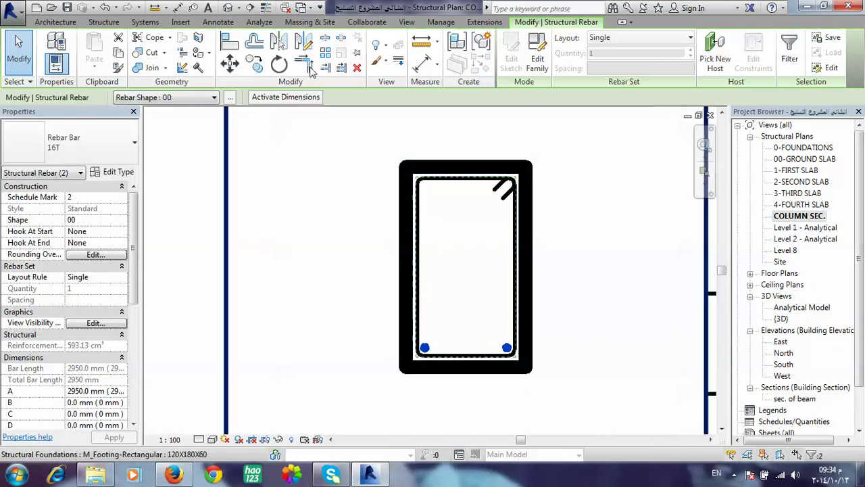
click(304, 41)
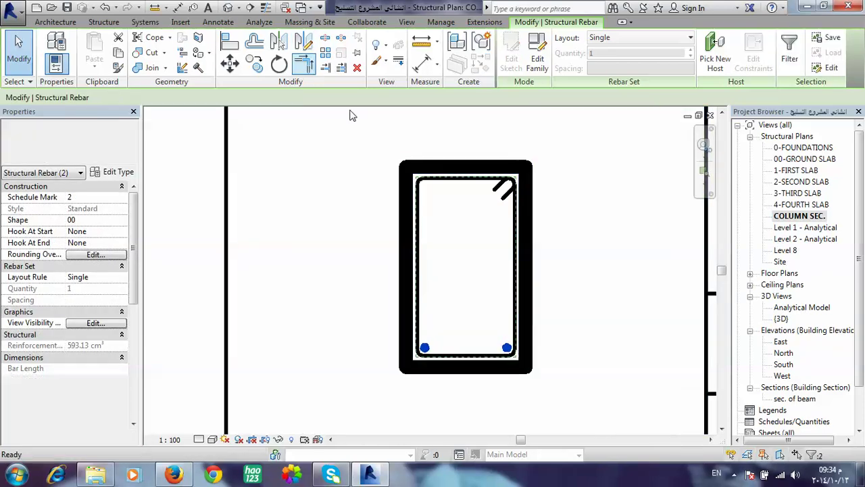
click(384, 267)
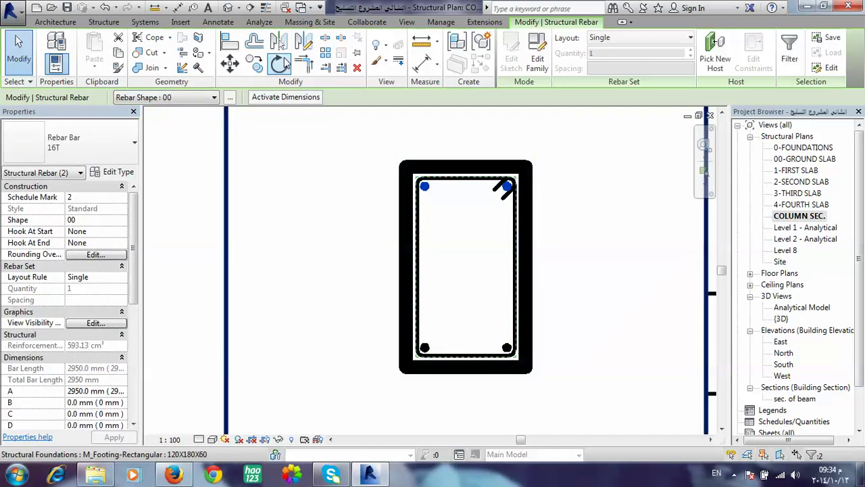
Copy the two top 16T bars down to mid-height on each long side of the stirrup
click(259, 66)
scroll(503, 182, up, 5)
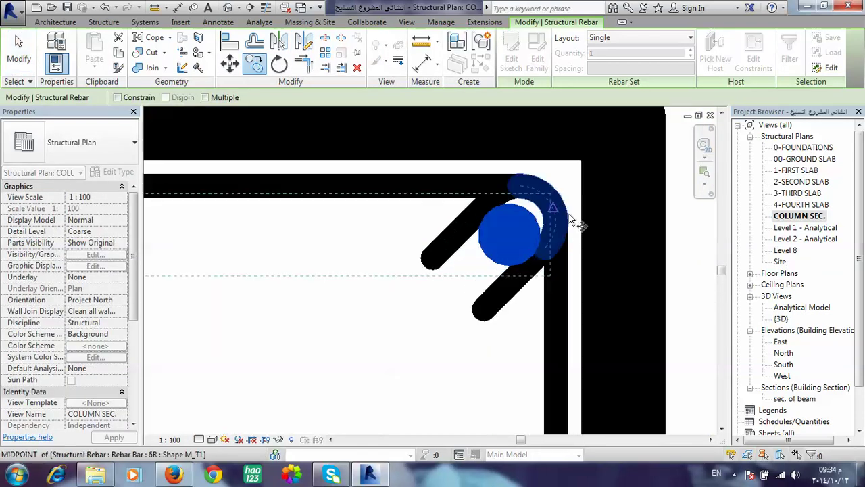
click(560, 230)
scroll(560, 231, down, 5)
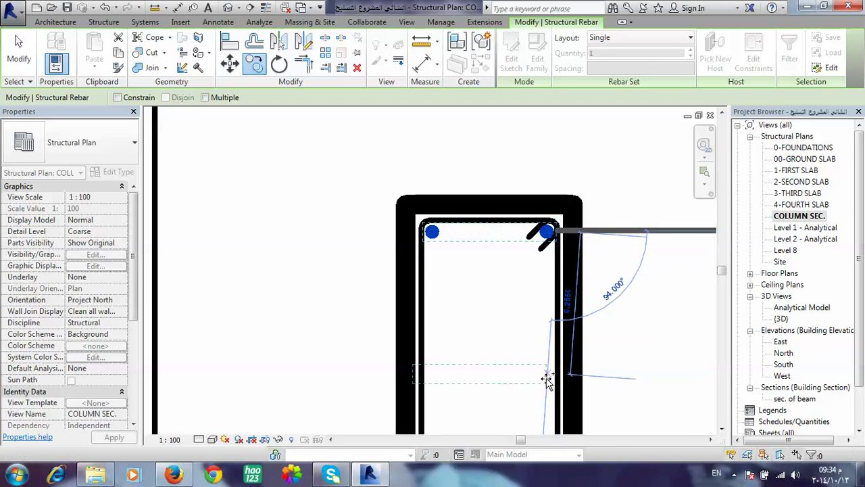
scroll(558, 383, up, 2)
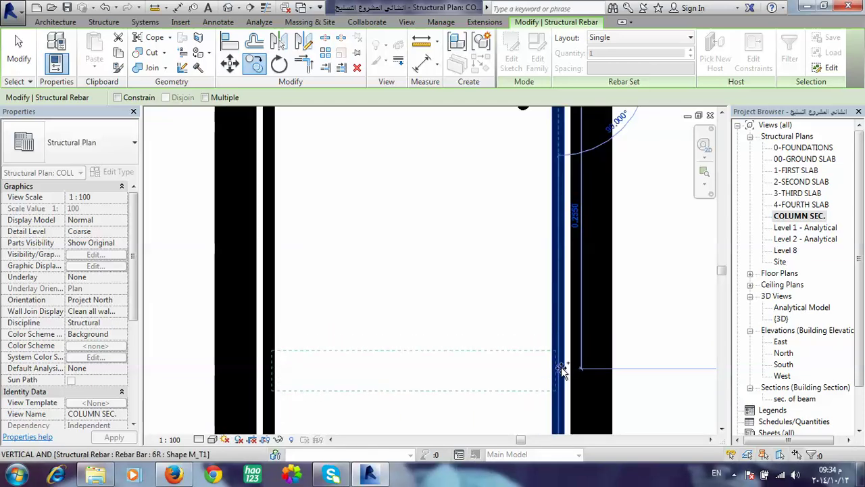
scroll(561, 368, down, 2)
scroll(550, 348, up, 1)
scroll(550, 345, up, 1)
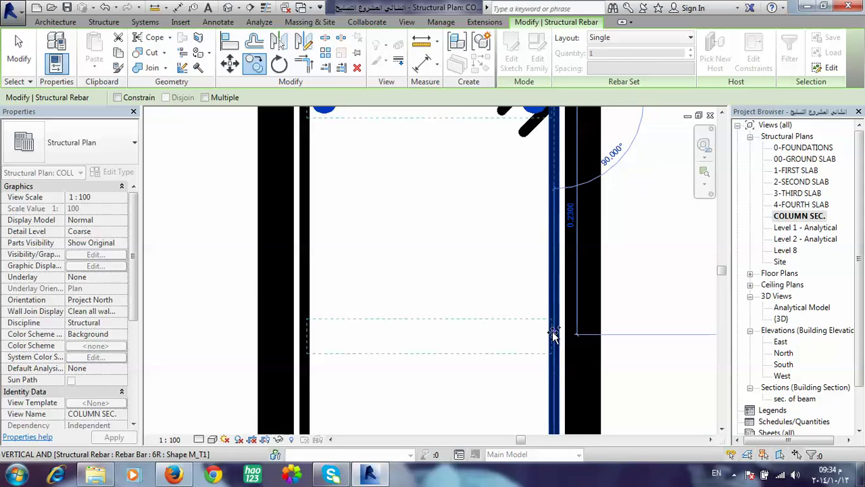
scroll(553, 335, up, 2)
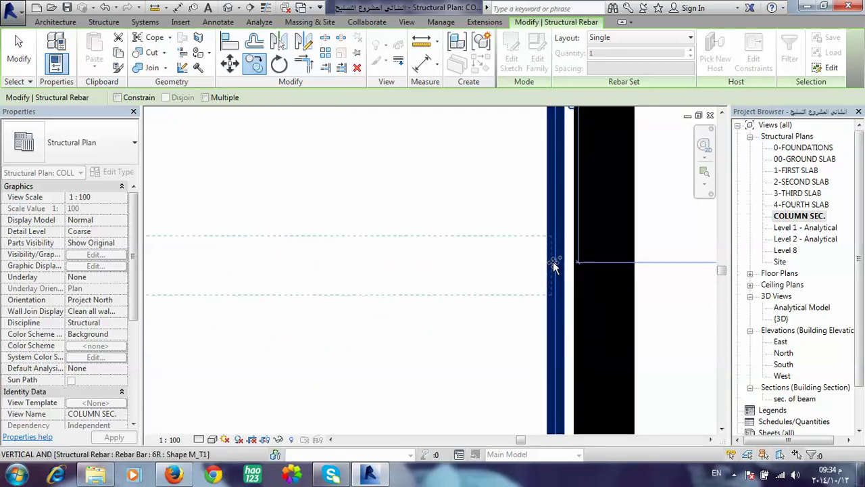
scroll(553, 267, down, 3)
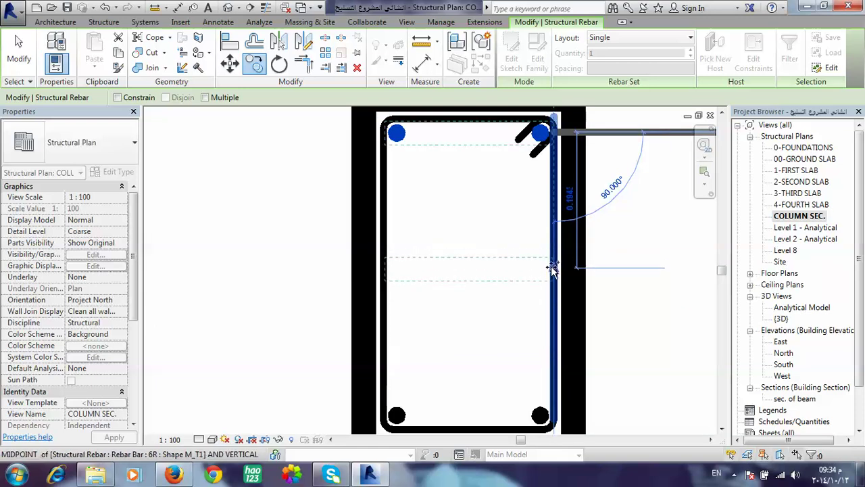
click(553, 267)
scroll(481, 311, down, 3)
scroll(549, 238, up, 1)
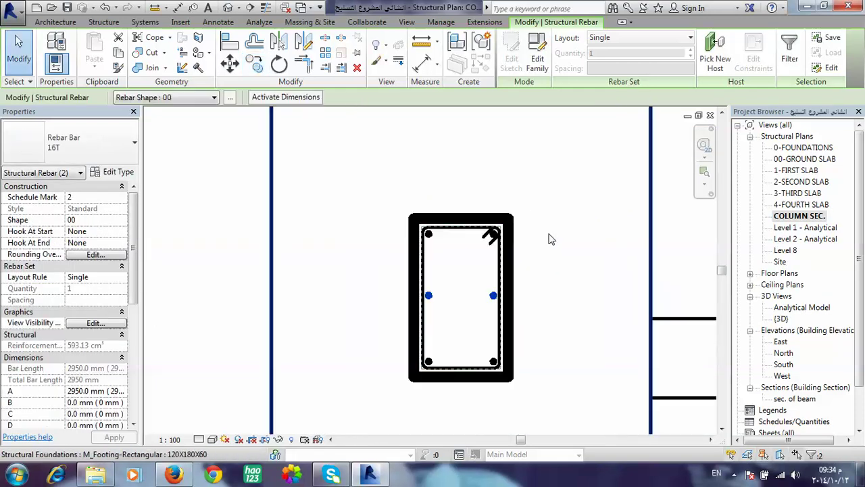
click(557, 244)
Open the {3D} view, orbit around the structure and select the column stirrups to inspect them
key(Escape)
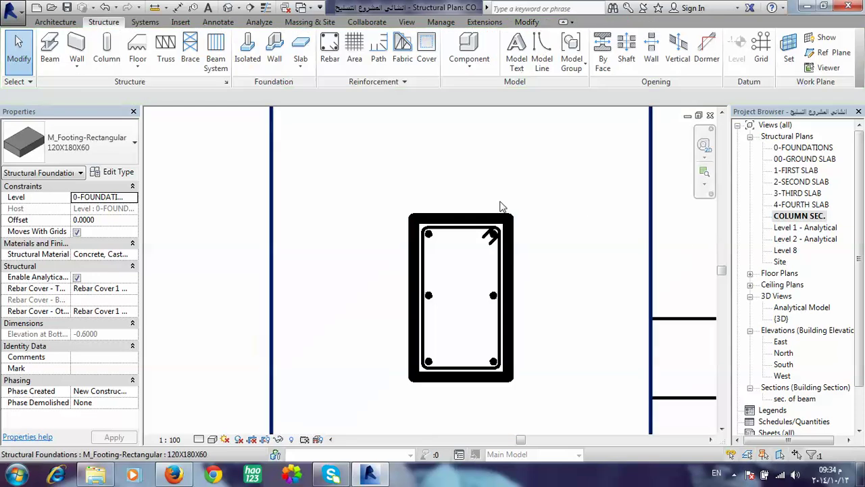
scroll(501, 206, down, 1)
click(229, 8)
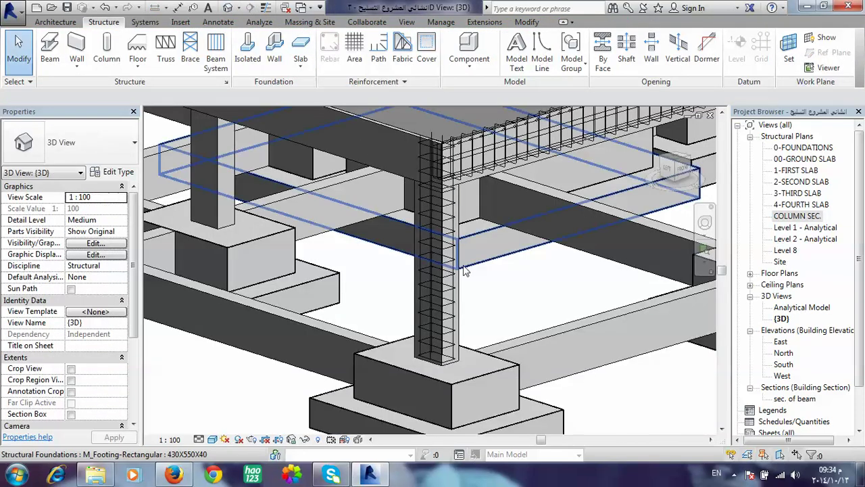
scroll(466, 284, up, 3)
scroll(465, 286, up, 2)
scroll(464, 286, down, 2)
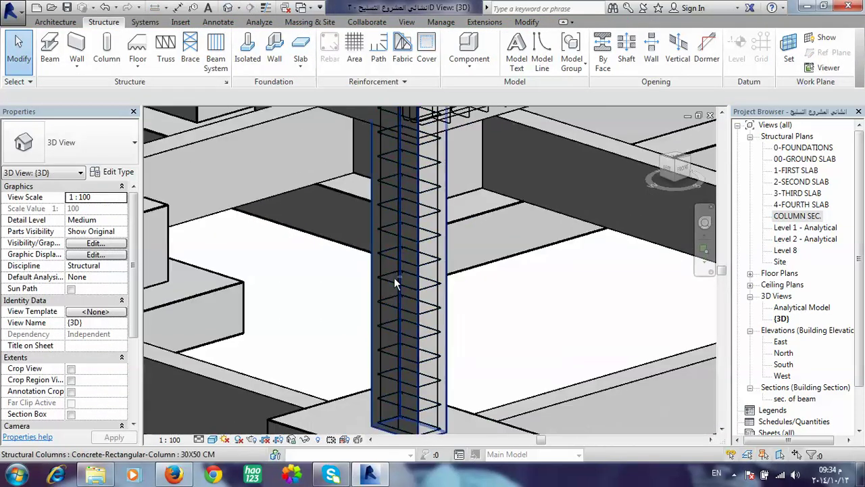
mouse_move(396, 280)
shift+middle_down()
mouse_move(370, 254)
mouse_move(467, 299)
shift+middle_up()
scroll(405, 375, down, 3)
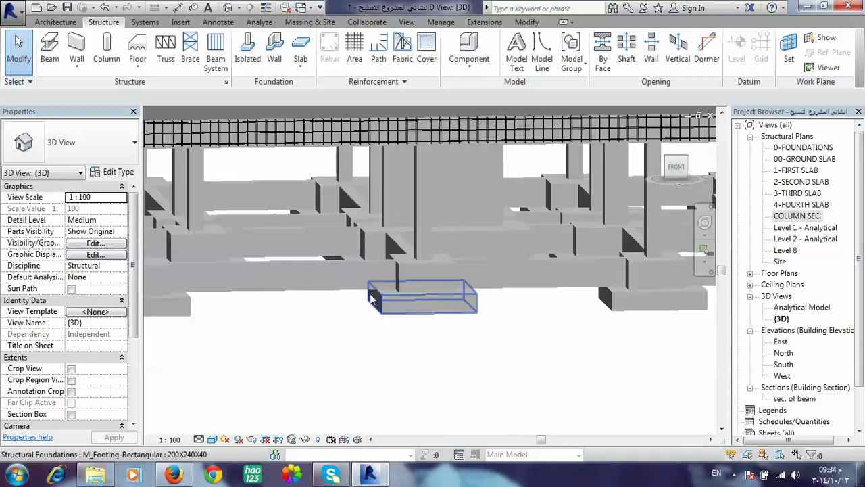
mouse_move(413, 384)
middle_down()
mouse_move(590, 340)
mouse_move(291, 94)
middle_up()
scroll(357, 254, up, 3)
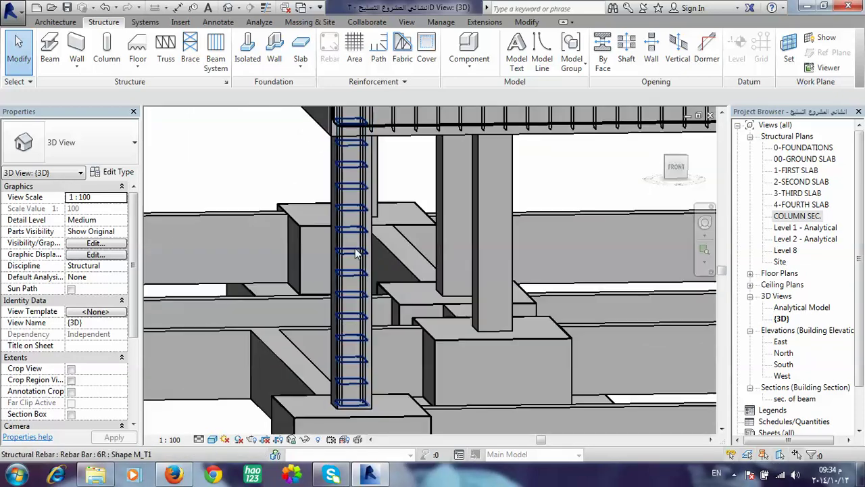
click(356, 253)
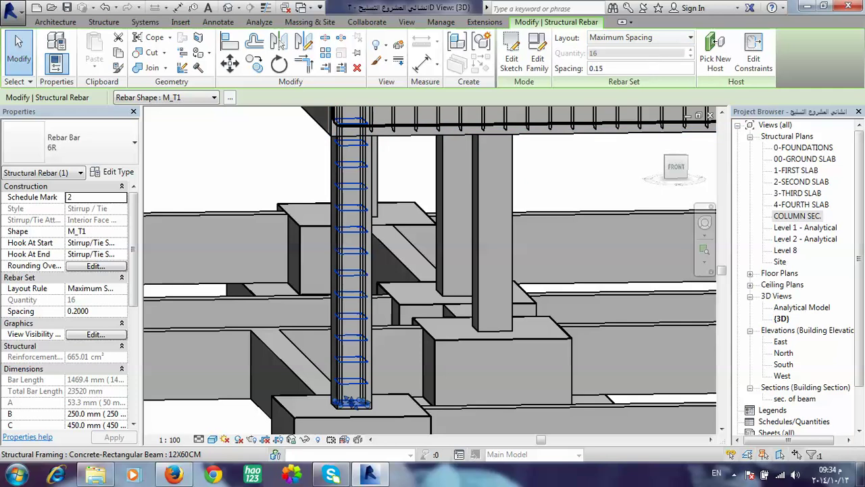
click(555, 177)
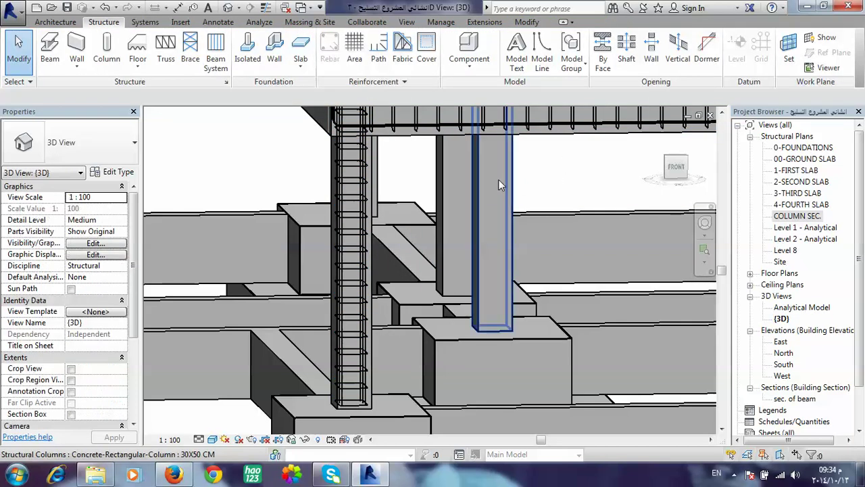
Orbit to view the column-beam rebar junction, the slab from above, and a front angle
mouse_move(498, 218)
shift+middle_down()
mouse_move(466, 316)
mouse_move(475, 158)
mouse_move(435, 214)
shift+middle_up()
scroll(475, 158, up, 3)
scroll(434, 214, up, 3)
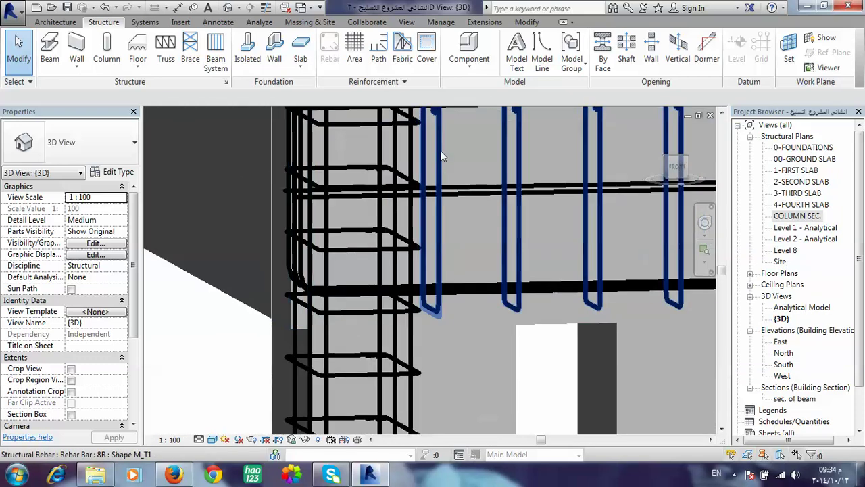
mouse_move(440, 157)
shift+middle_down()
mouse_move(440, 342)
mouse_move(390, 204)
shift+middle_up()
scroll(390, 205, down, 3)
scroll(390, 205, down, 3)
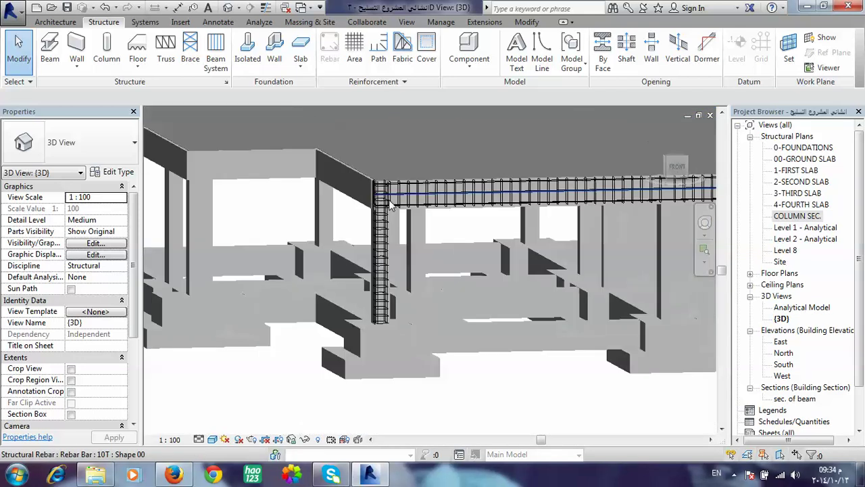
mouse_move(507, 221)
shift+middle_down()
mouse_move(465, 250)
mouse_move(390, 263)
shift+middle_up()
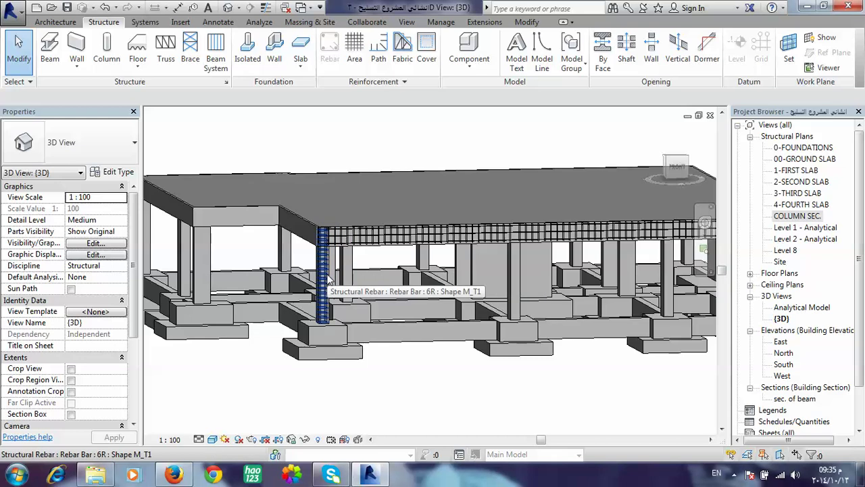
shift+middle_drag(344, 250, 615, 444)
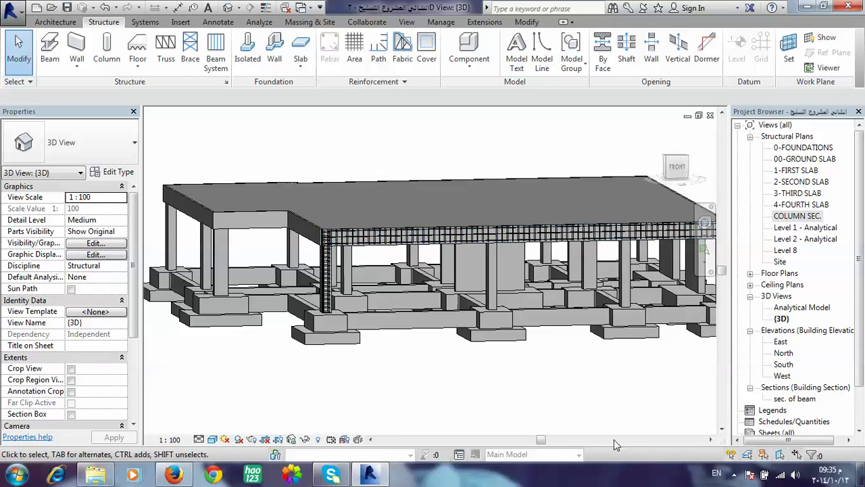